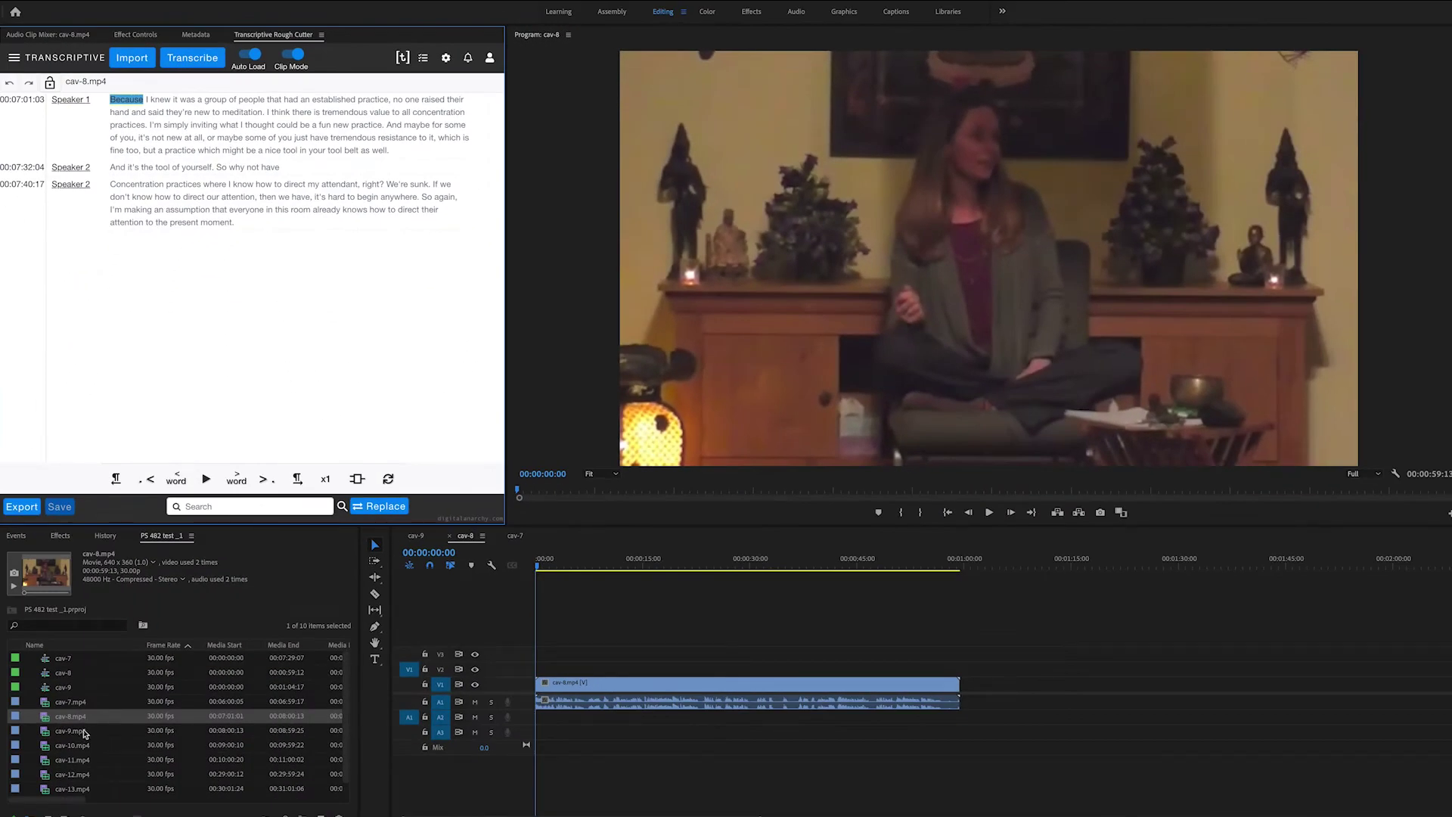
Step: Preview the cav-9.mp4, cav-10.mp4 and cav-11.mp4 clip transcripts from the Project panel
left_click(84, 732)
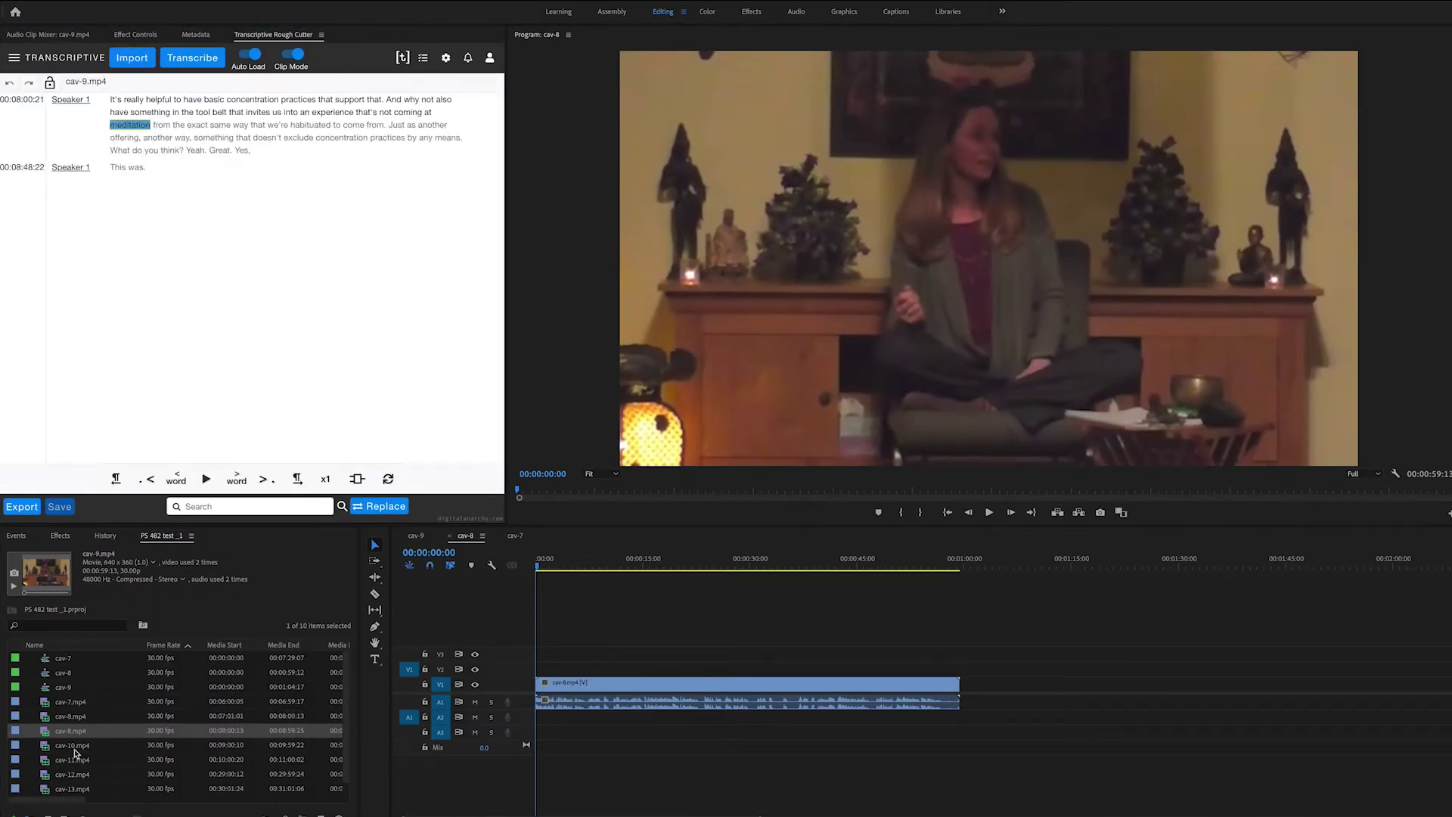
left_click(74, 747)
left_click(76, 761)
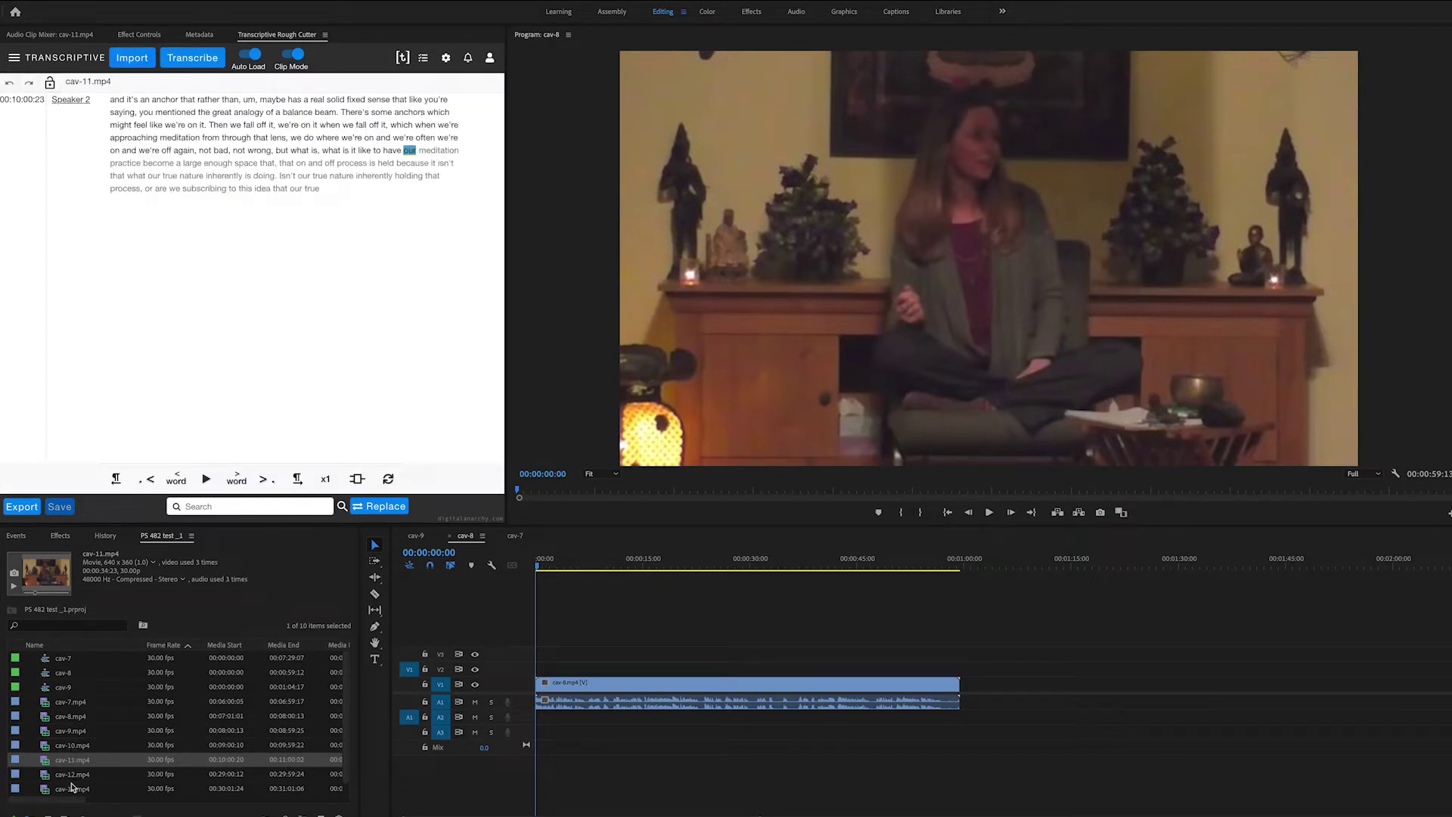
Step: Turn Clip Mode off, compare the cav-8 and cav-7 sequence transcripts, then restore Clip Mode
left_click(298, 57)
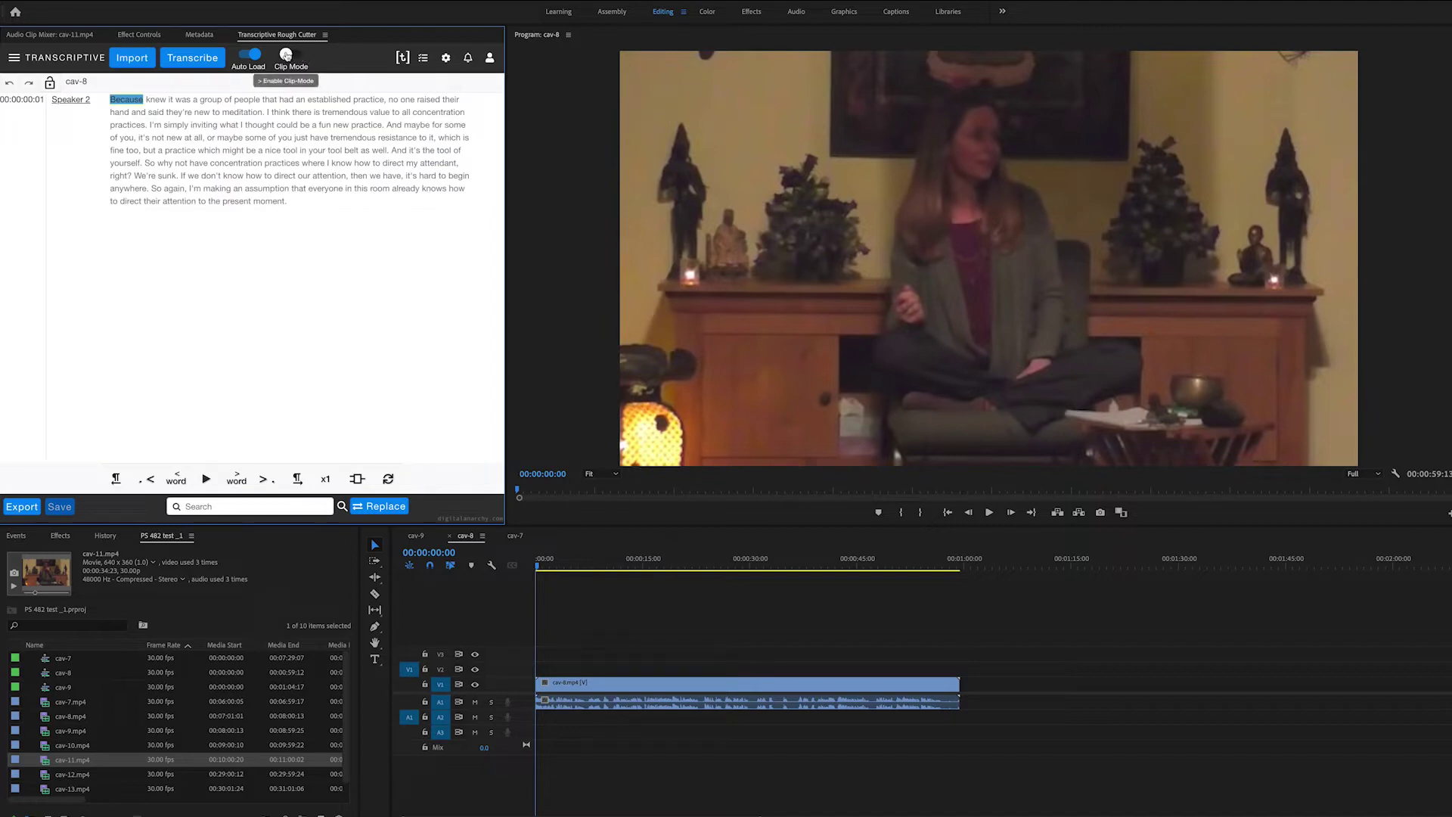
left_click(463, 540)
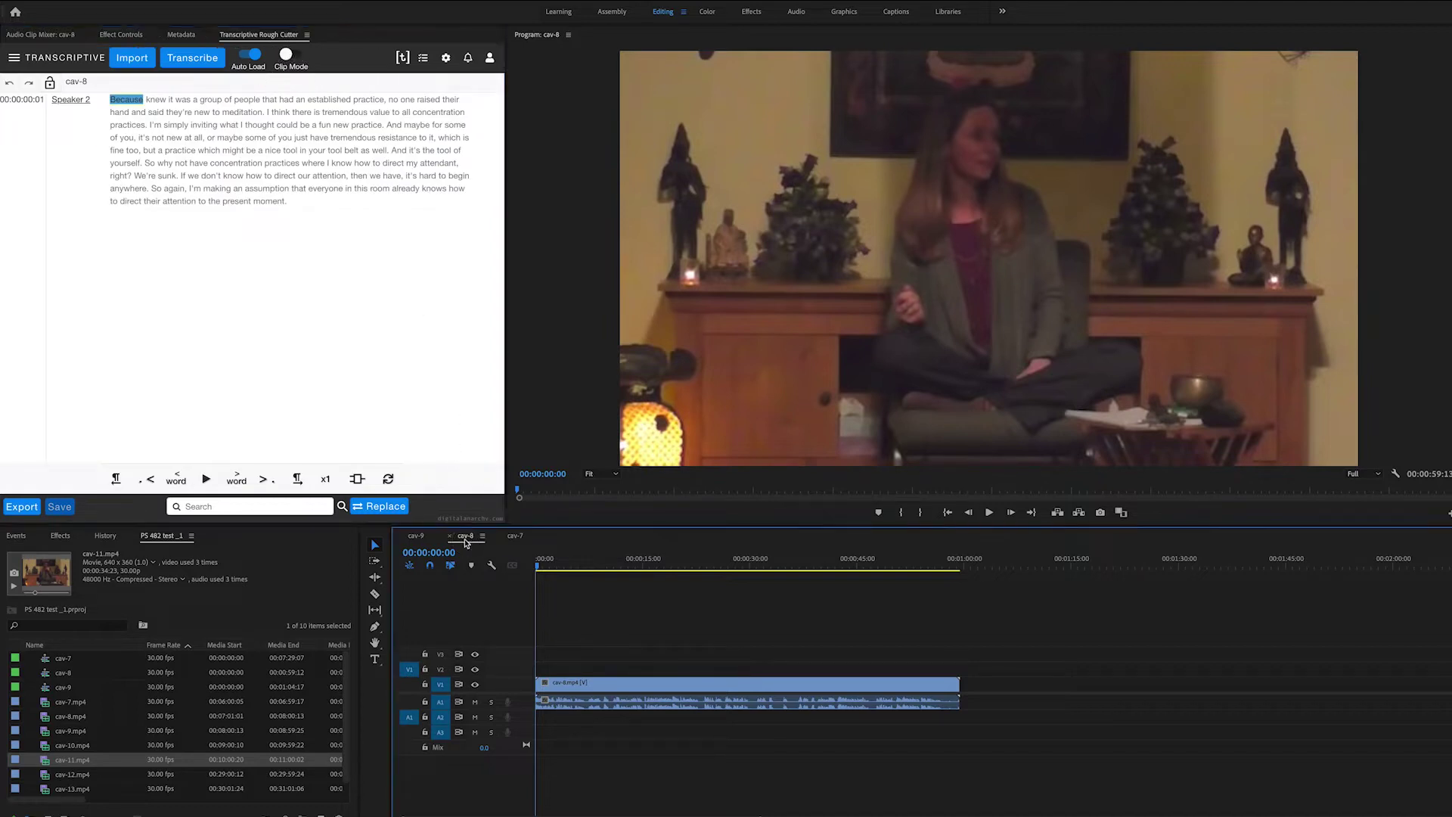
left_click(515, 542)
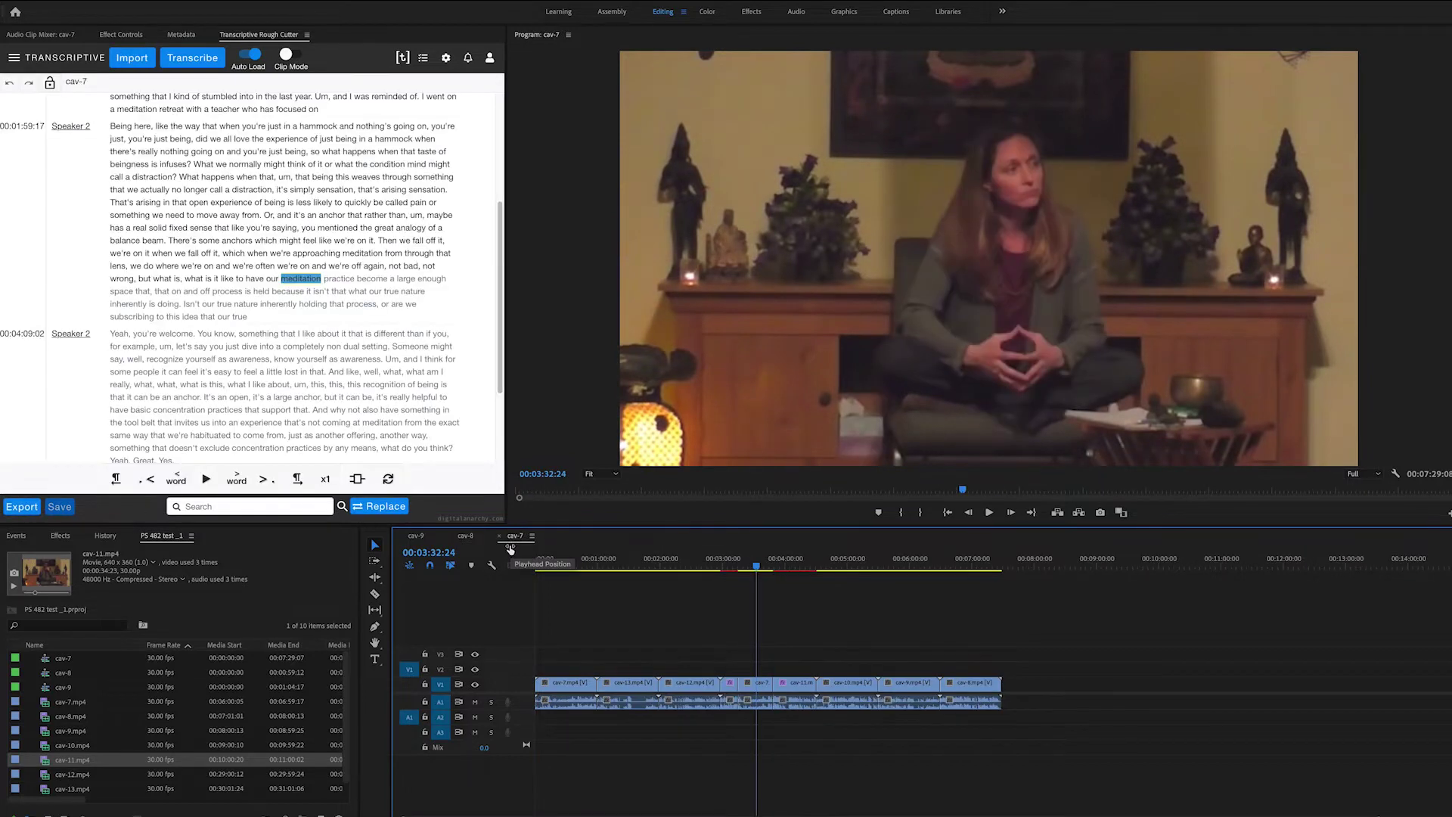
left_click(467, 539)
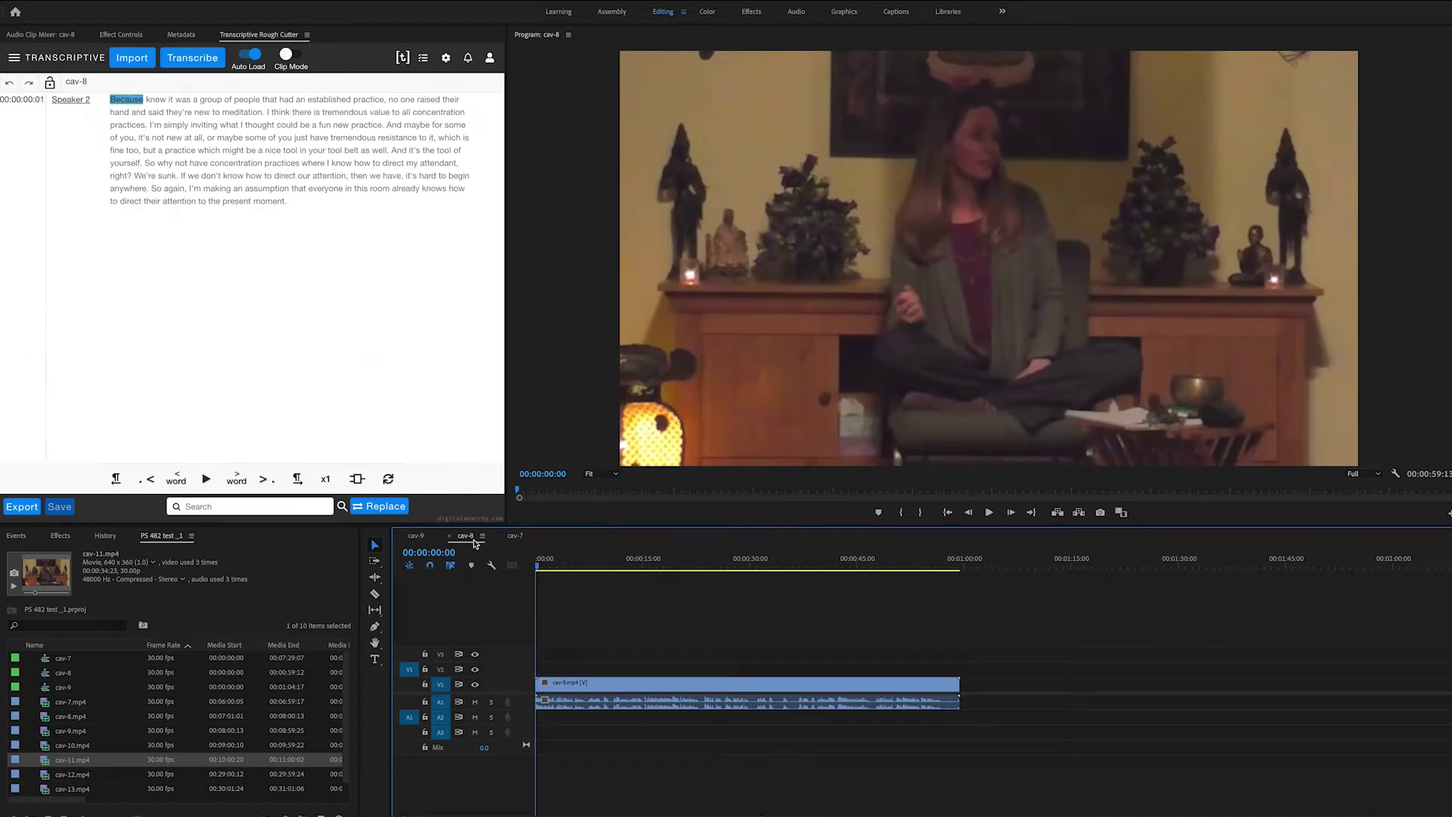
left_click(291, 53)
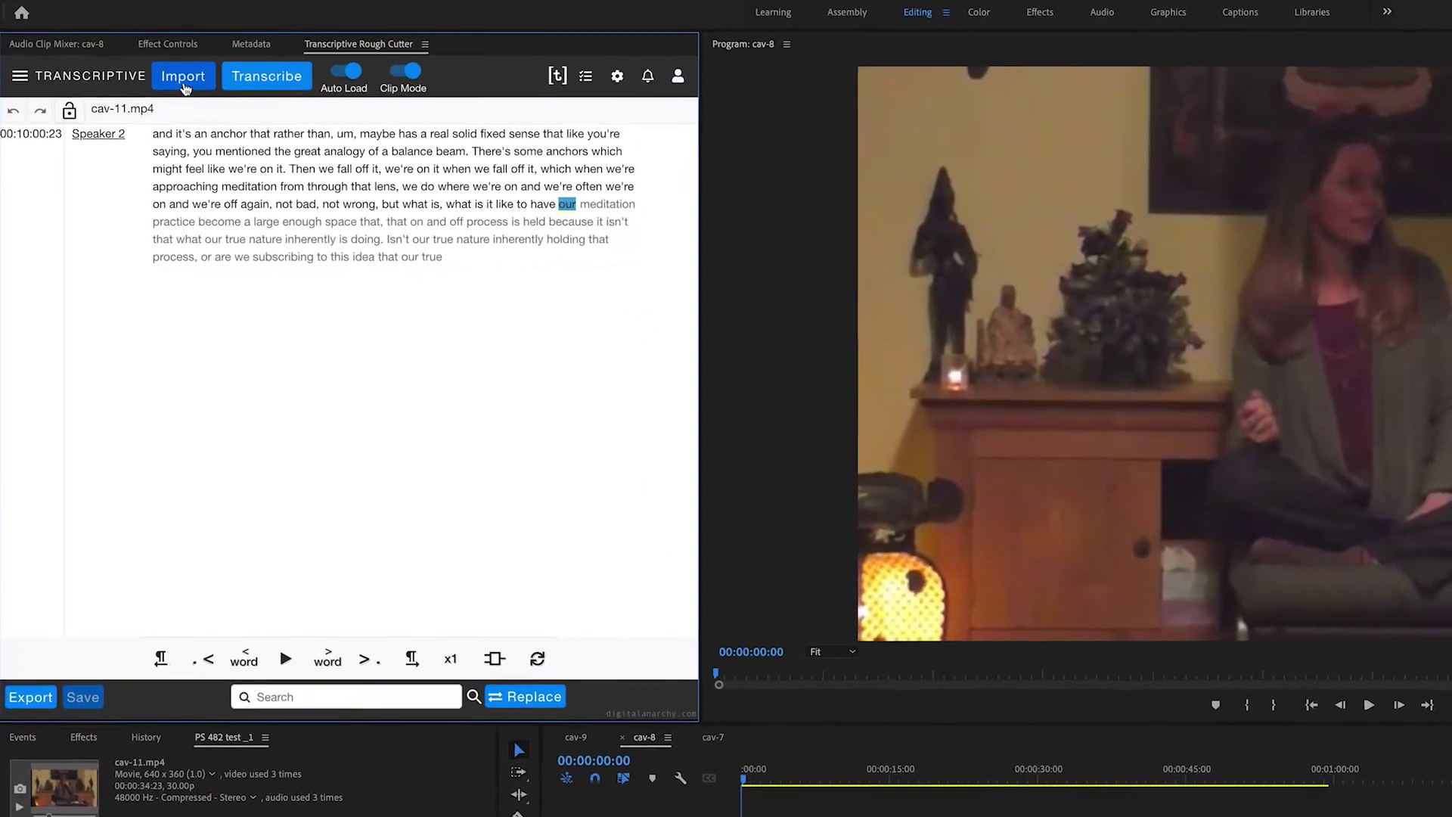
left_click(140, 63)
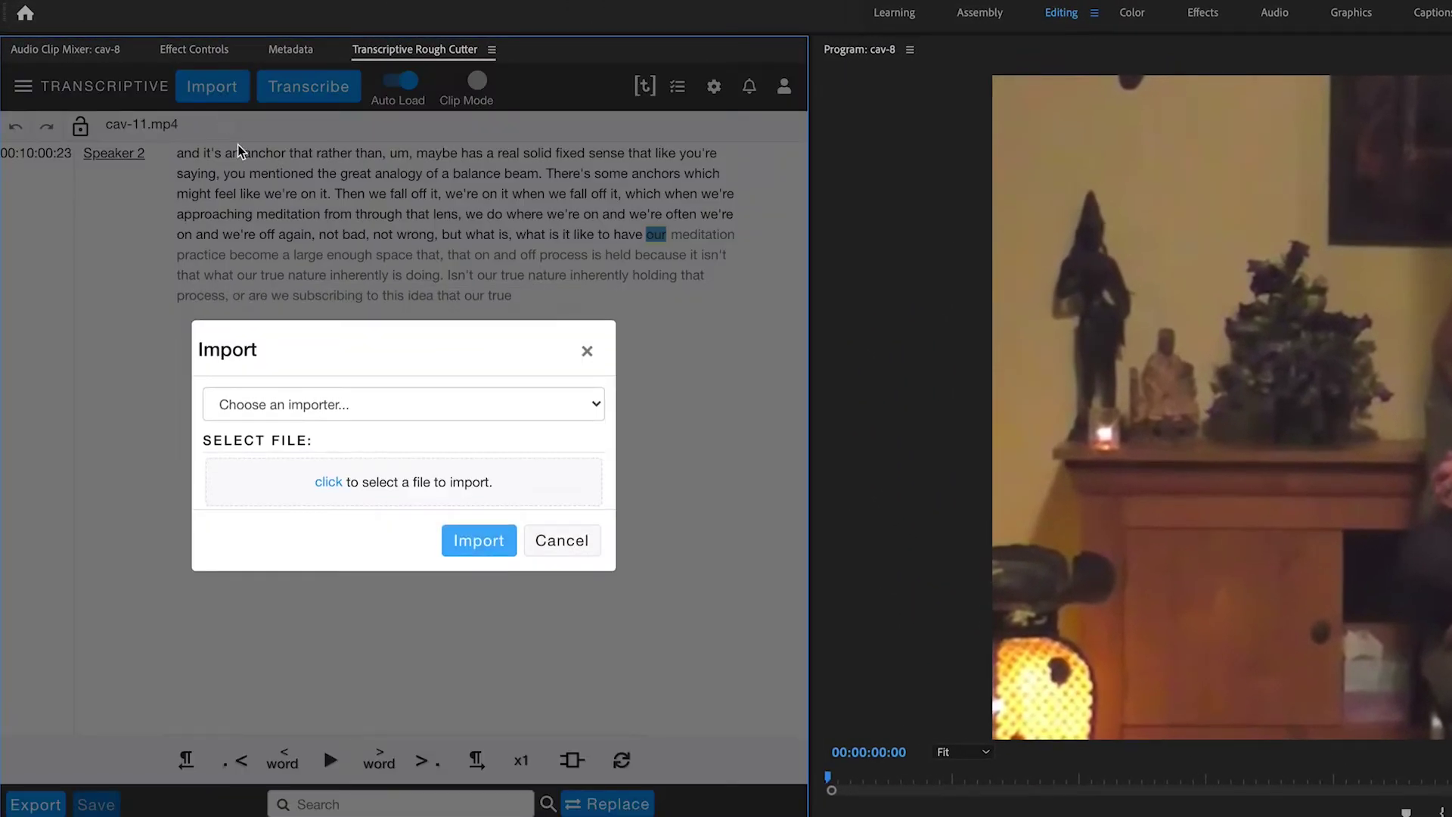
left_click(376, 387)
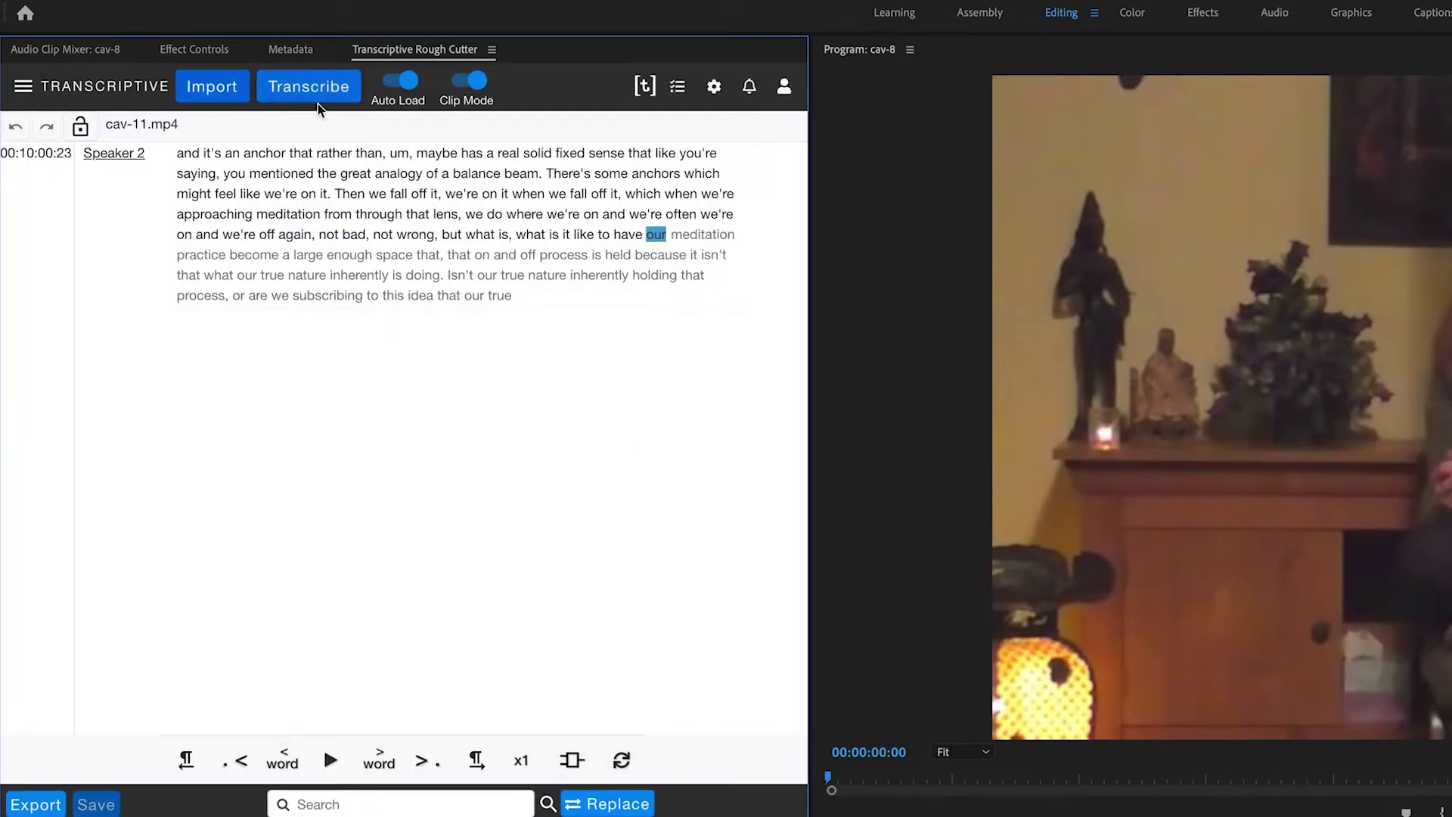
left_click(320, 94)
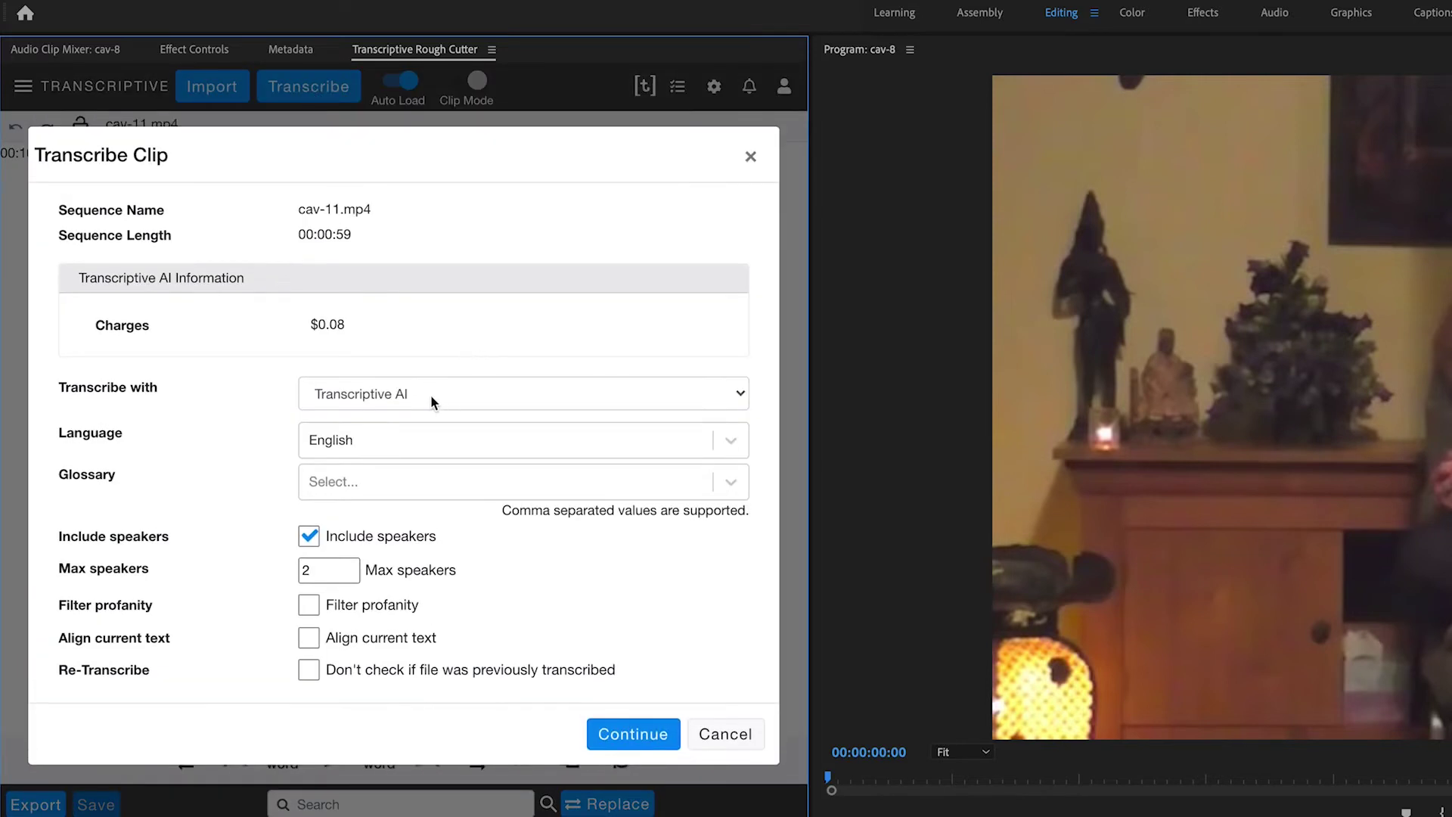
left_click(438, 399)
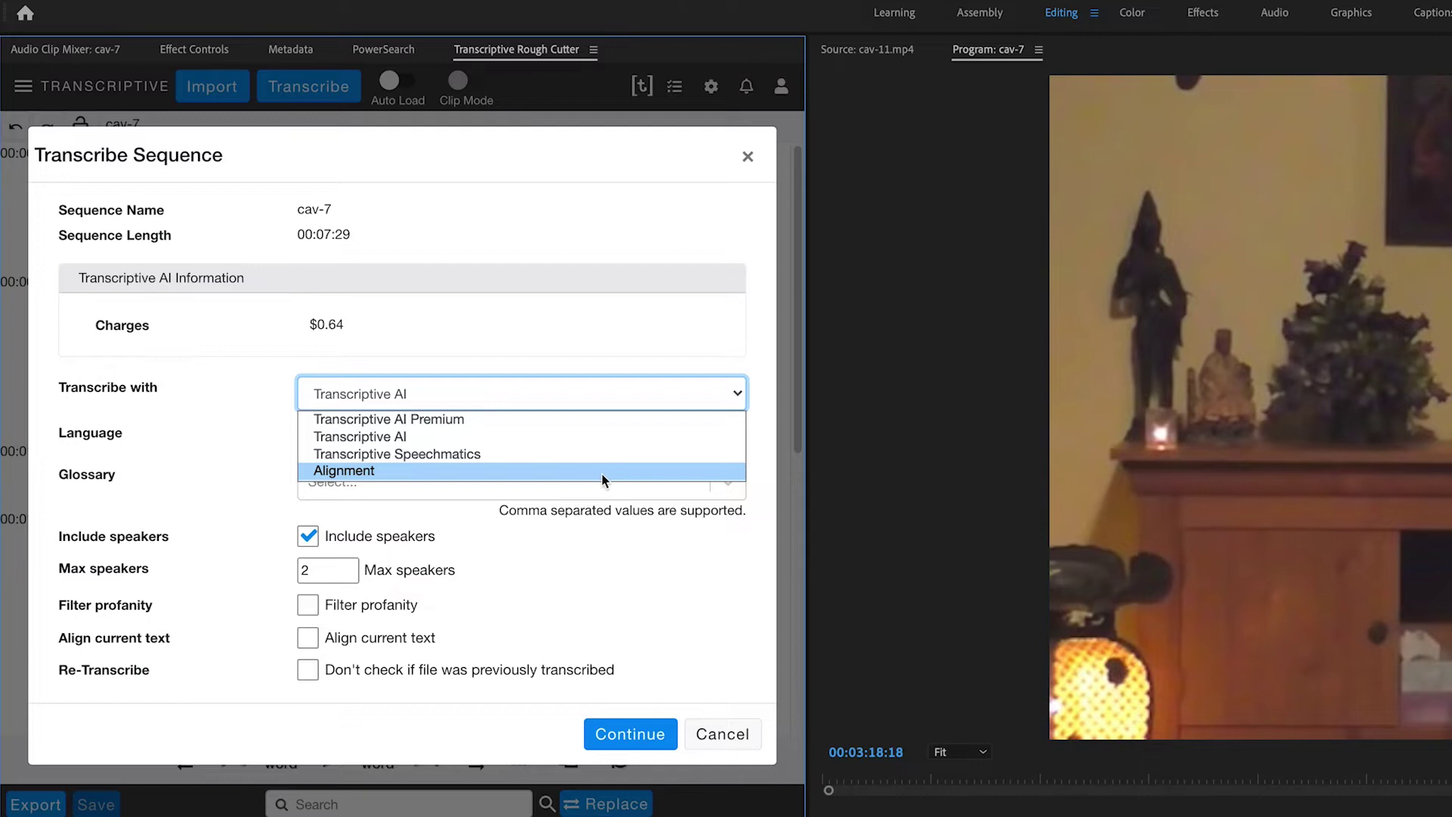
left_click(596, 472)
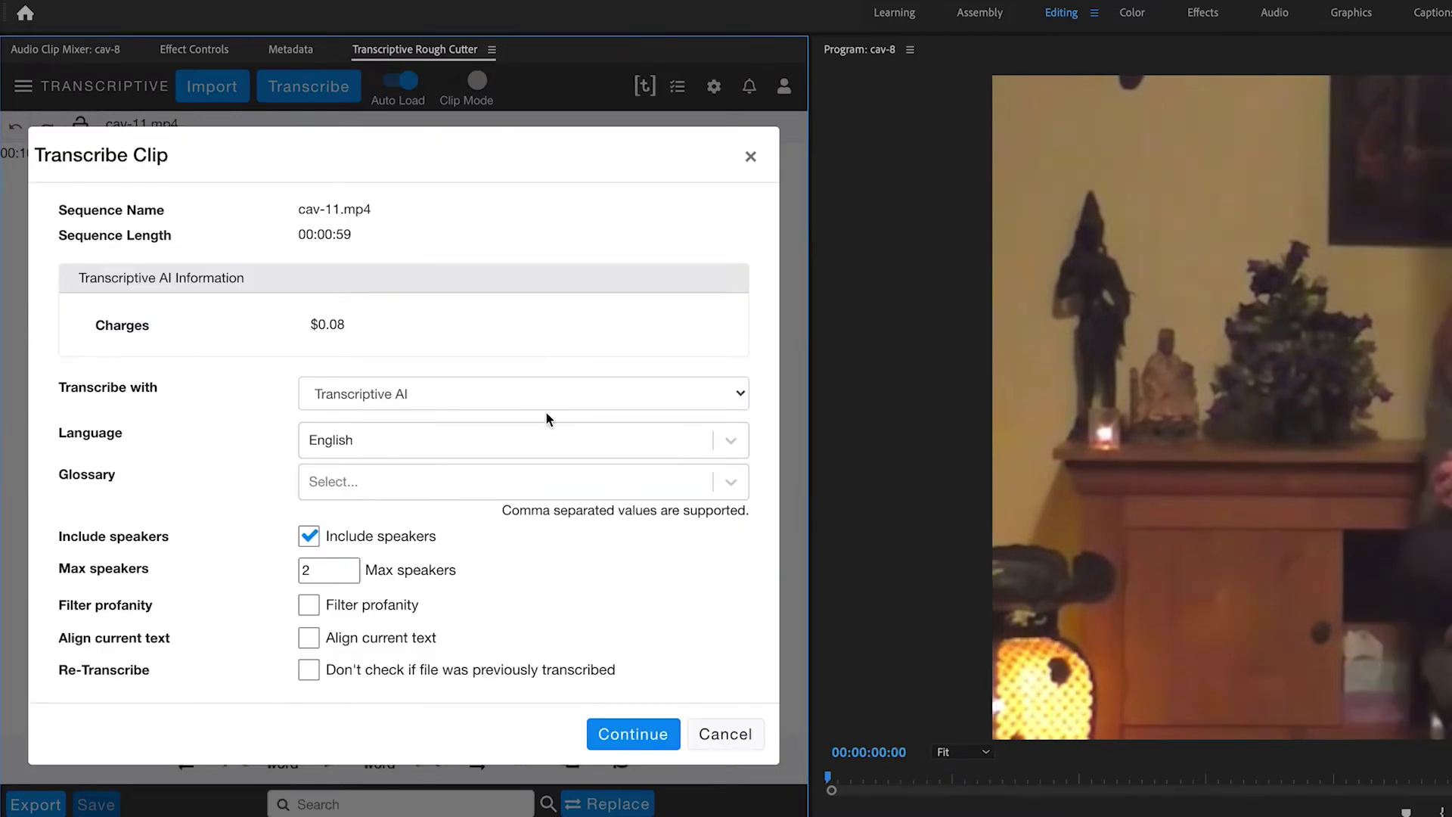
left_click(393, 440)
left_click(215, 494)
left_click(350, 484)
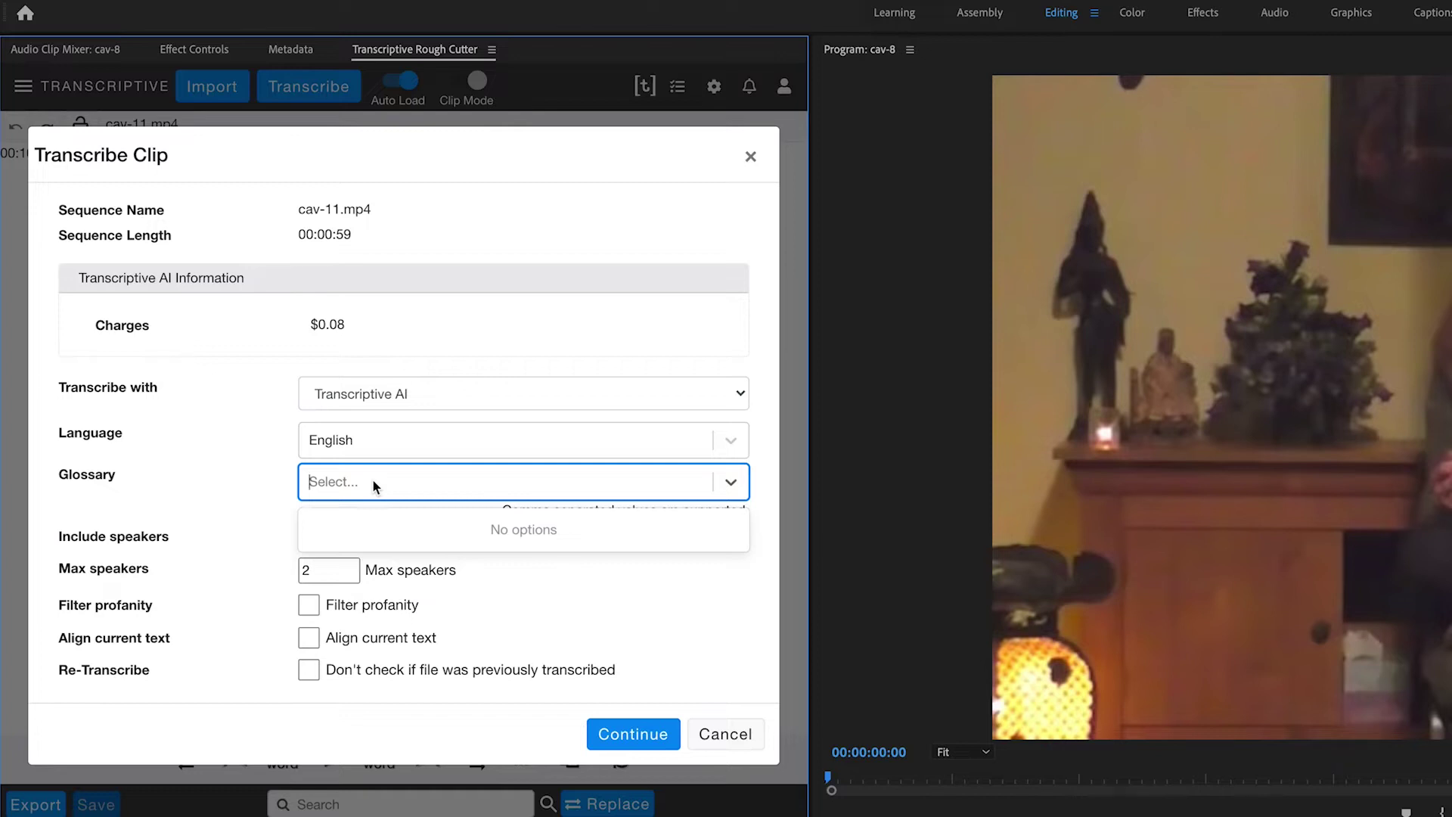
left_click(737, 737)
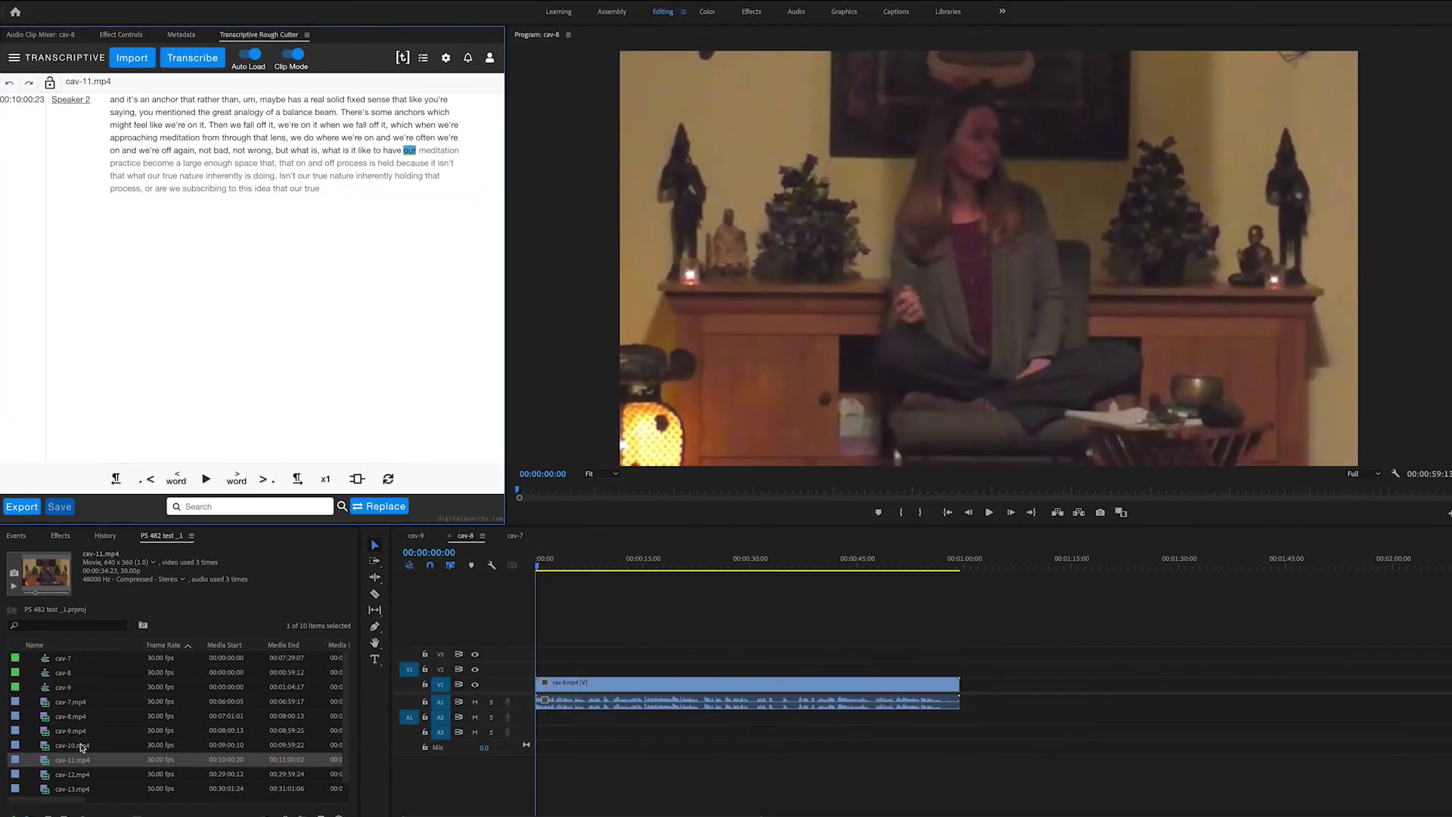
Step: Preview the cav-10.mp4, cav-9.mp4 and cav-8.mp4 clip transcripts
left_click(71, 747)
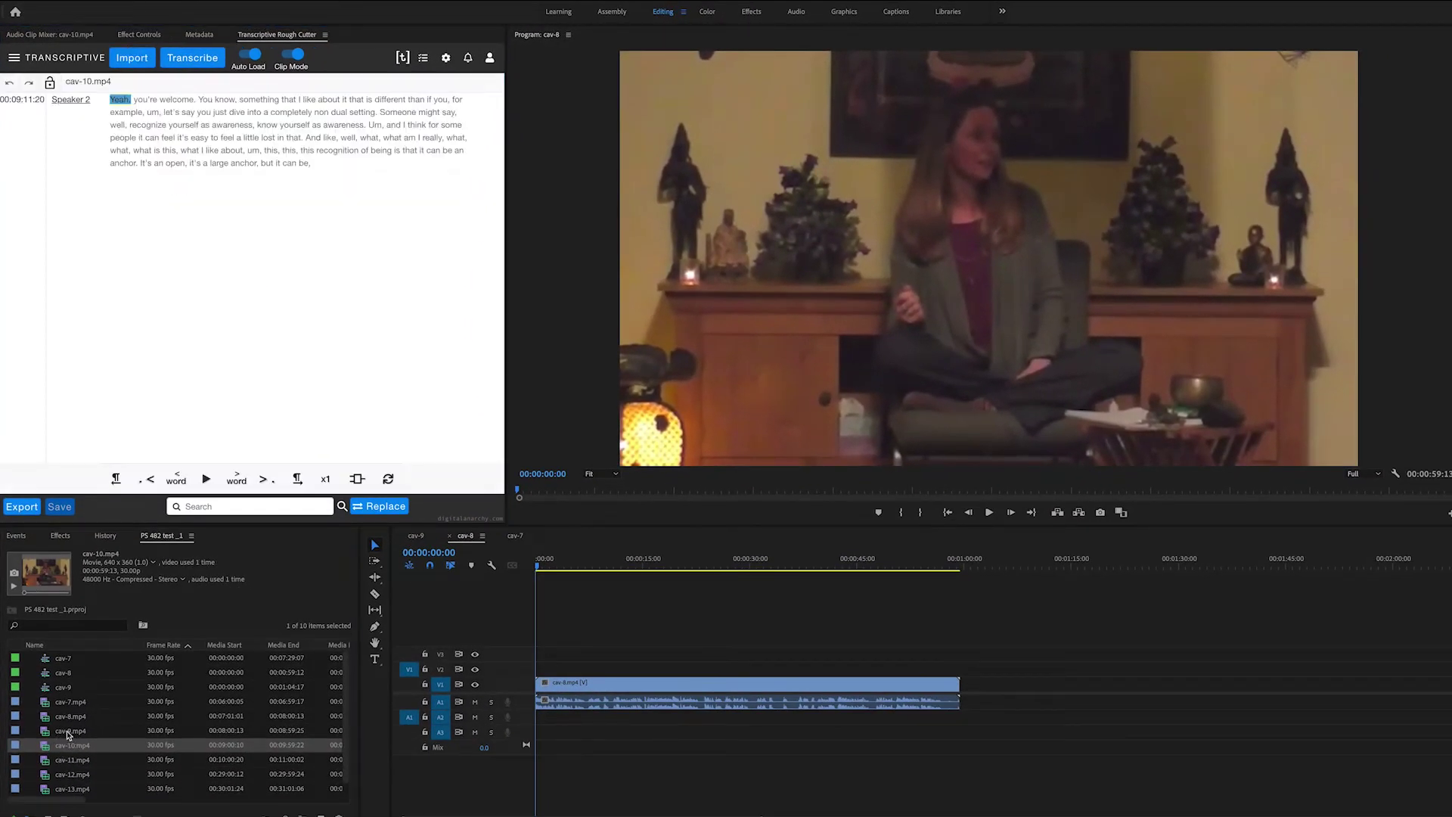
left_click(69, 732)
left_click(73, 717)
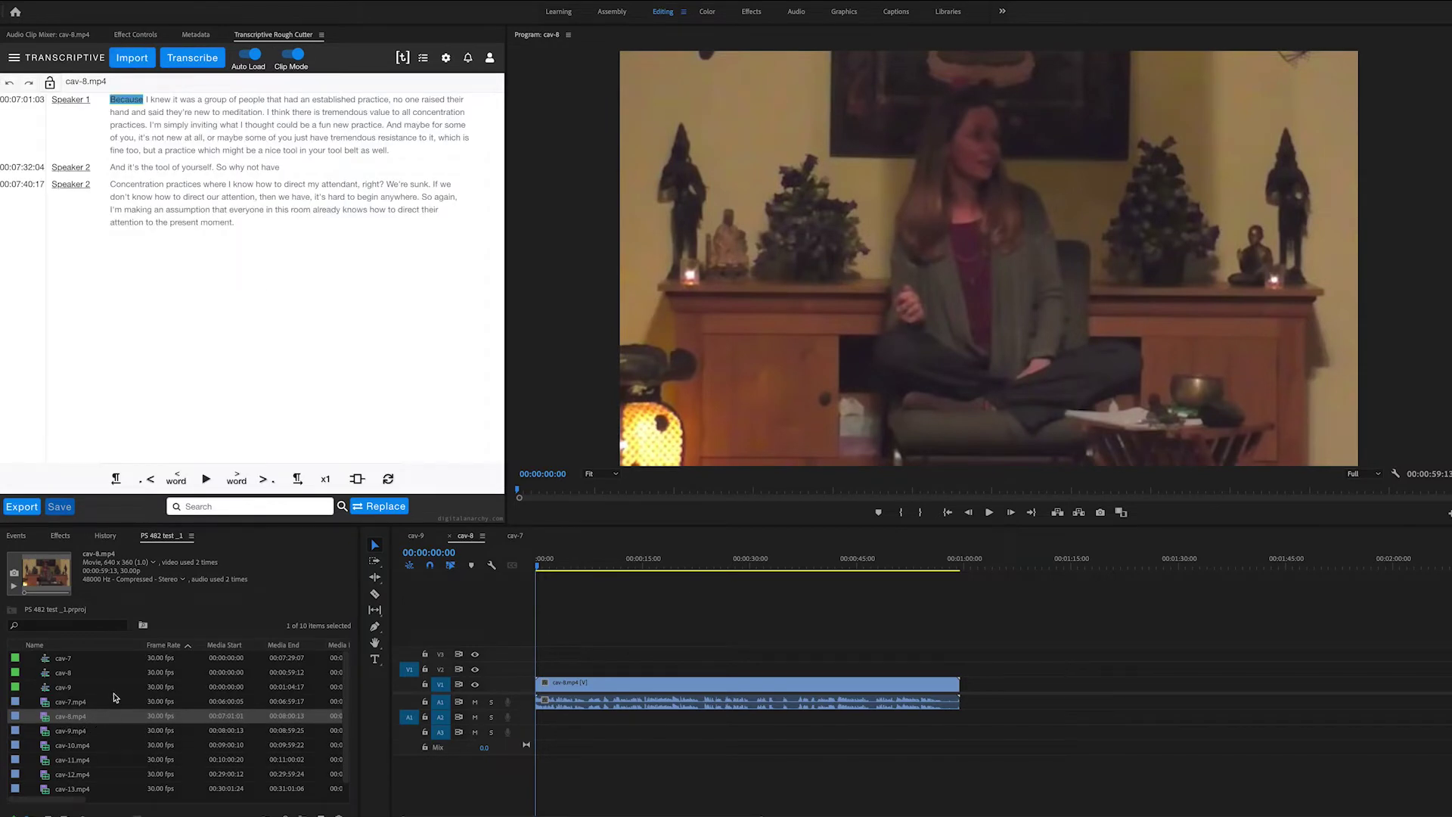
Step: Load the cav-7 sequence transcript with Clip Mode and Auto Load off, then test switching sequences
left_click(516, 537)
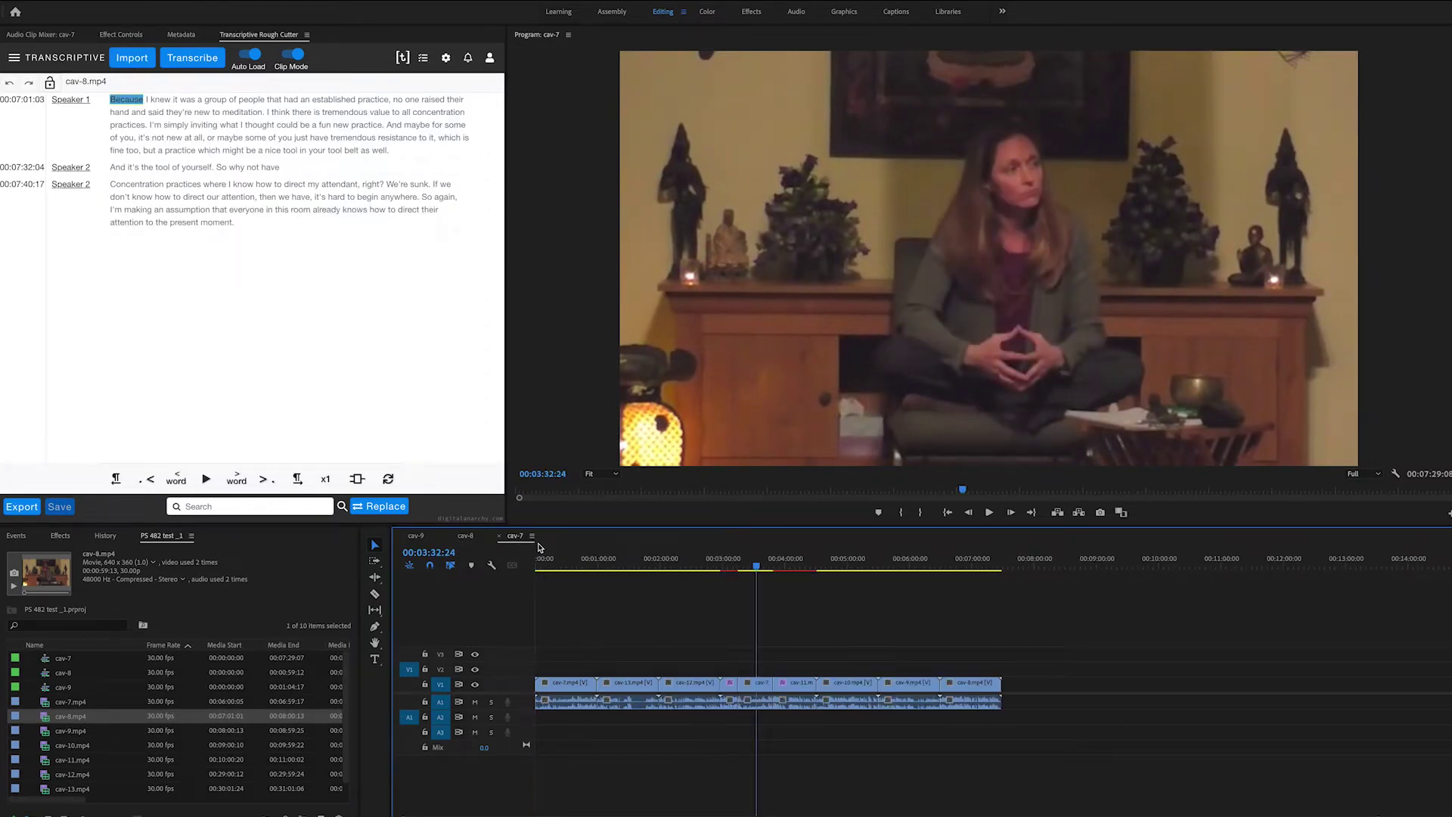
left_click(297, 55)
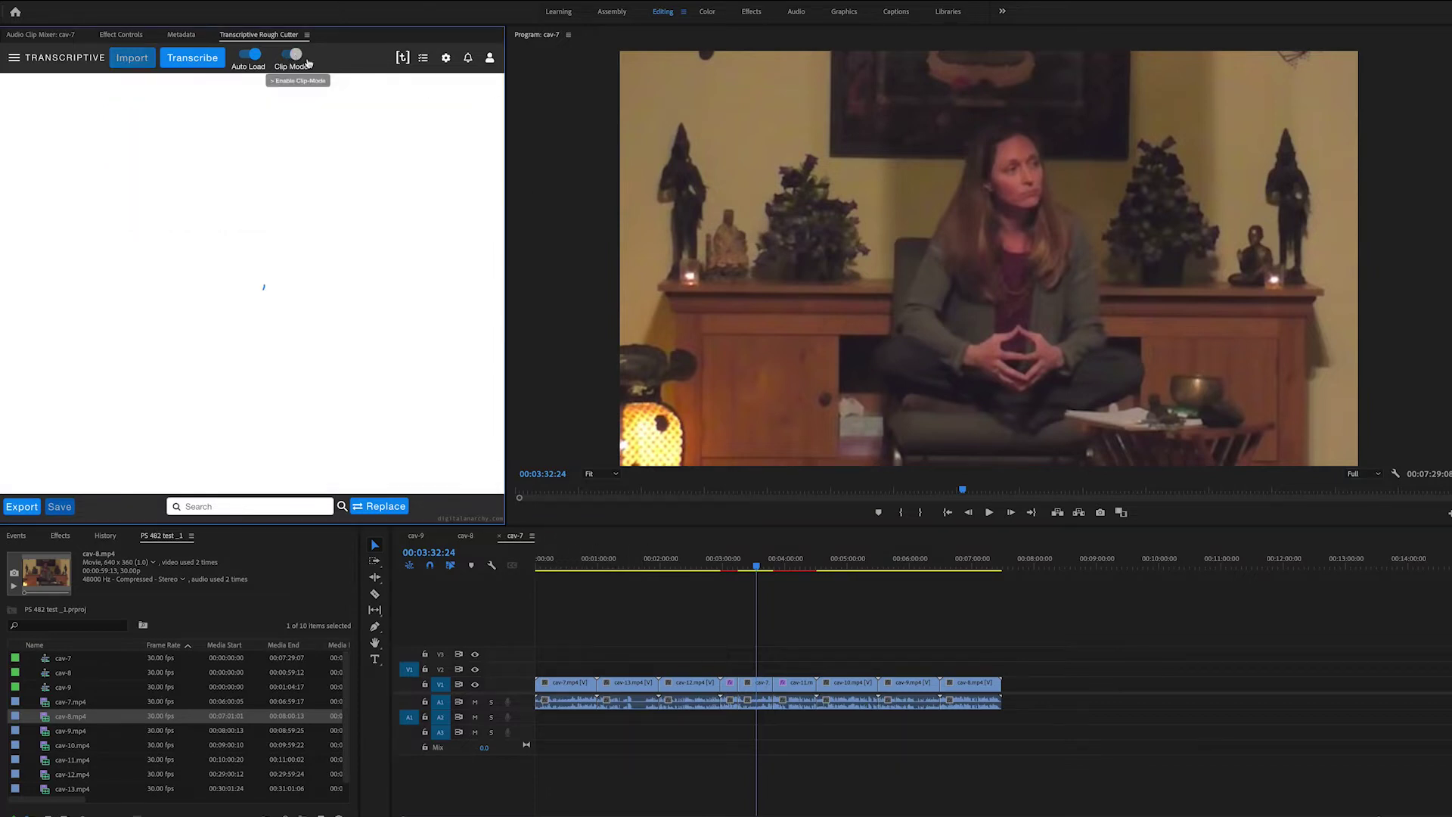
left_click(255, 56)
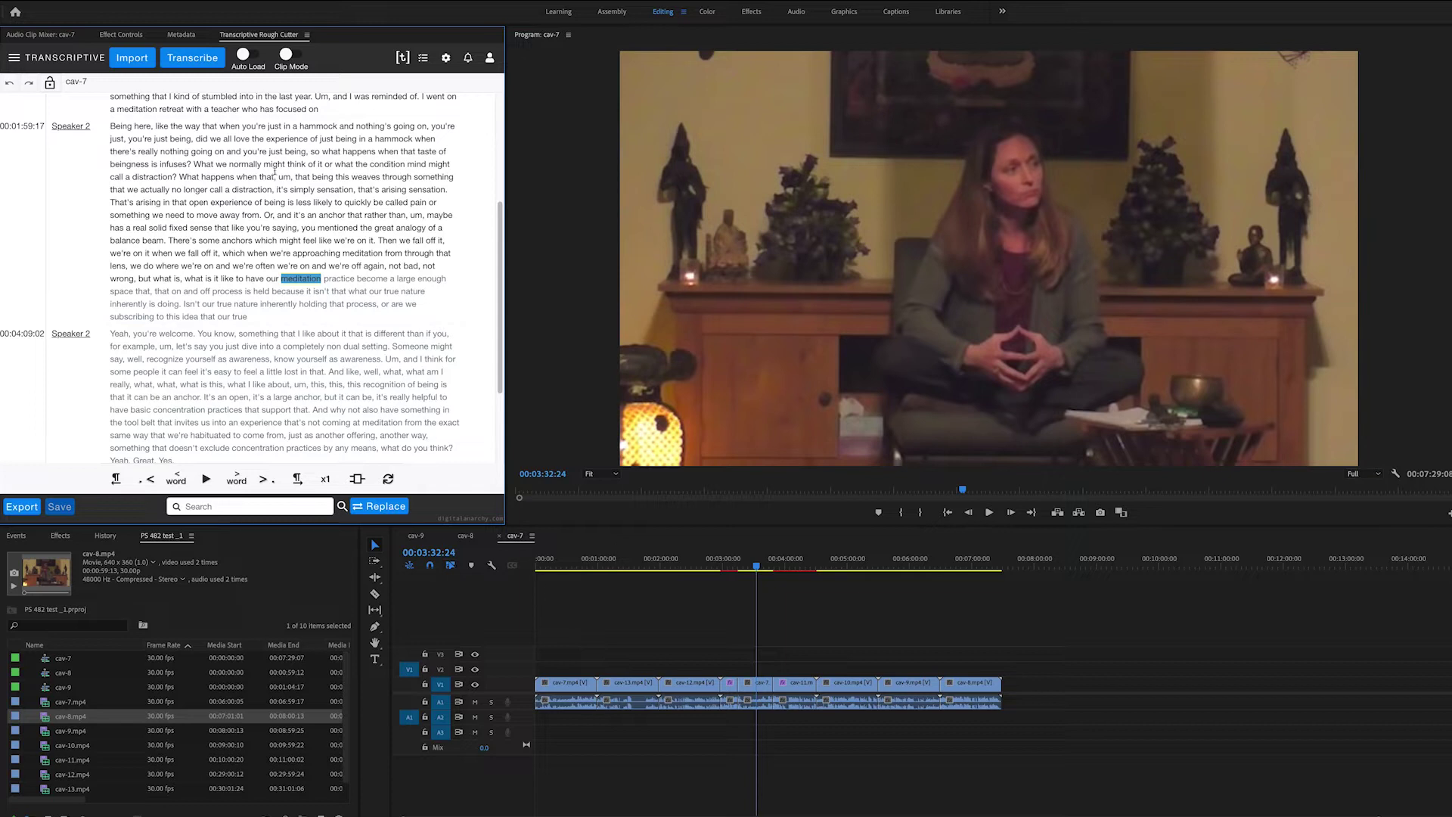
mouse_move(273, 322)
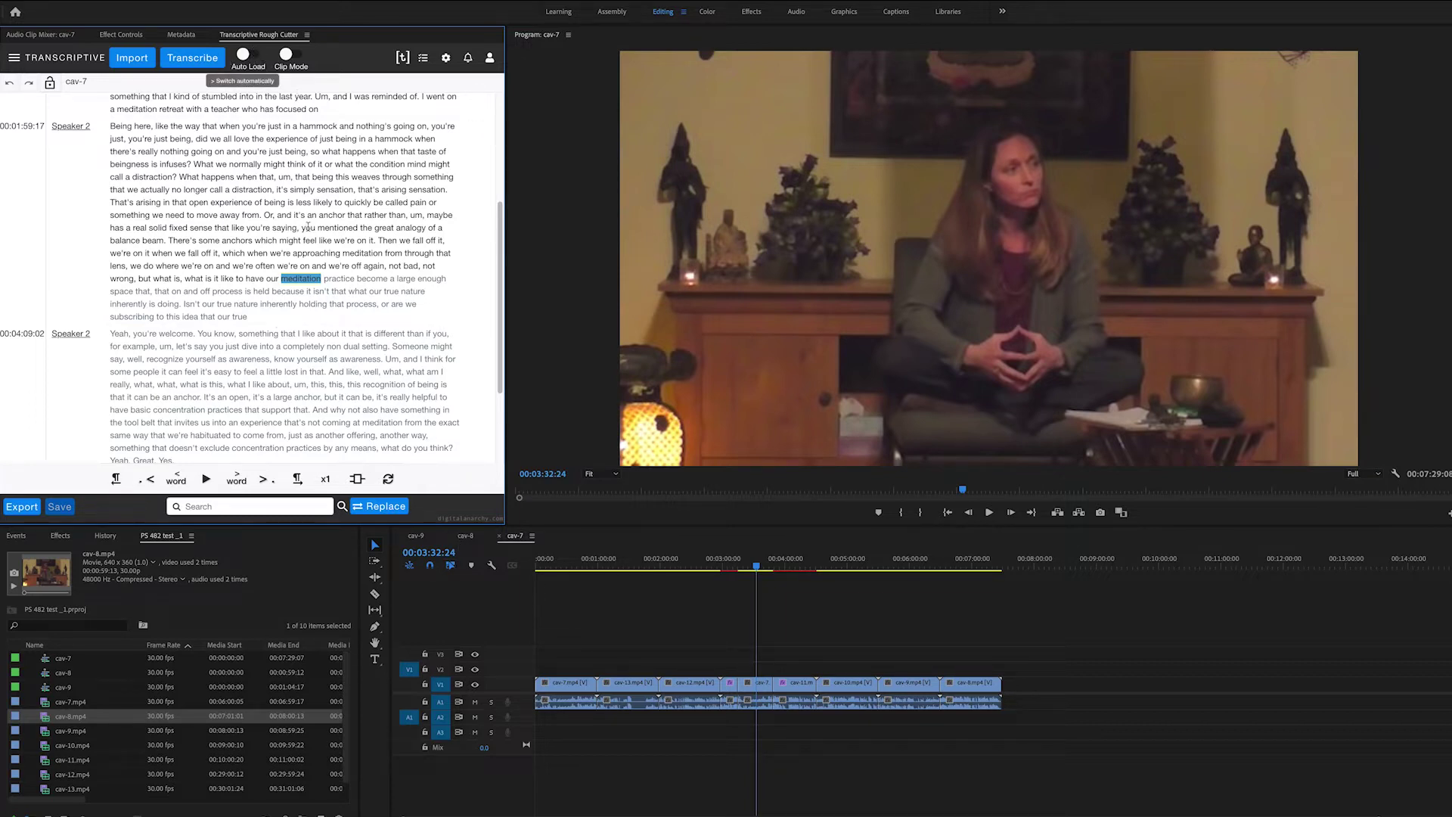
left_click(466, 537)
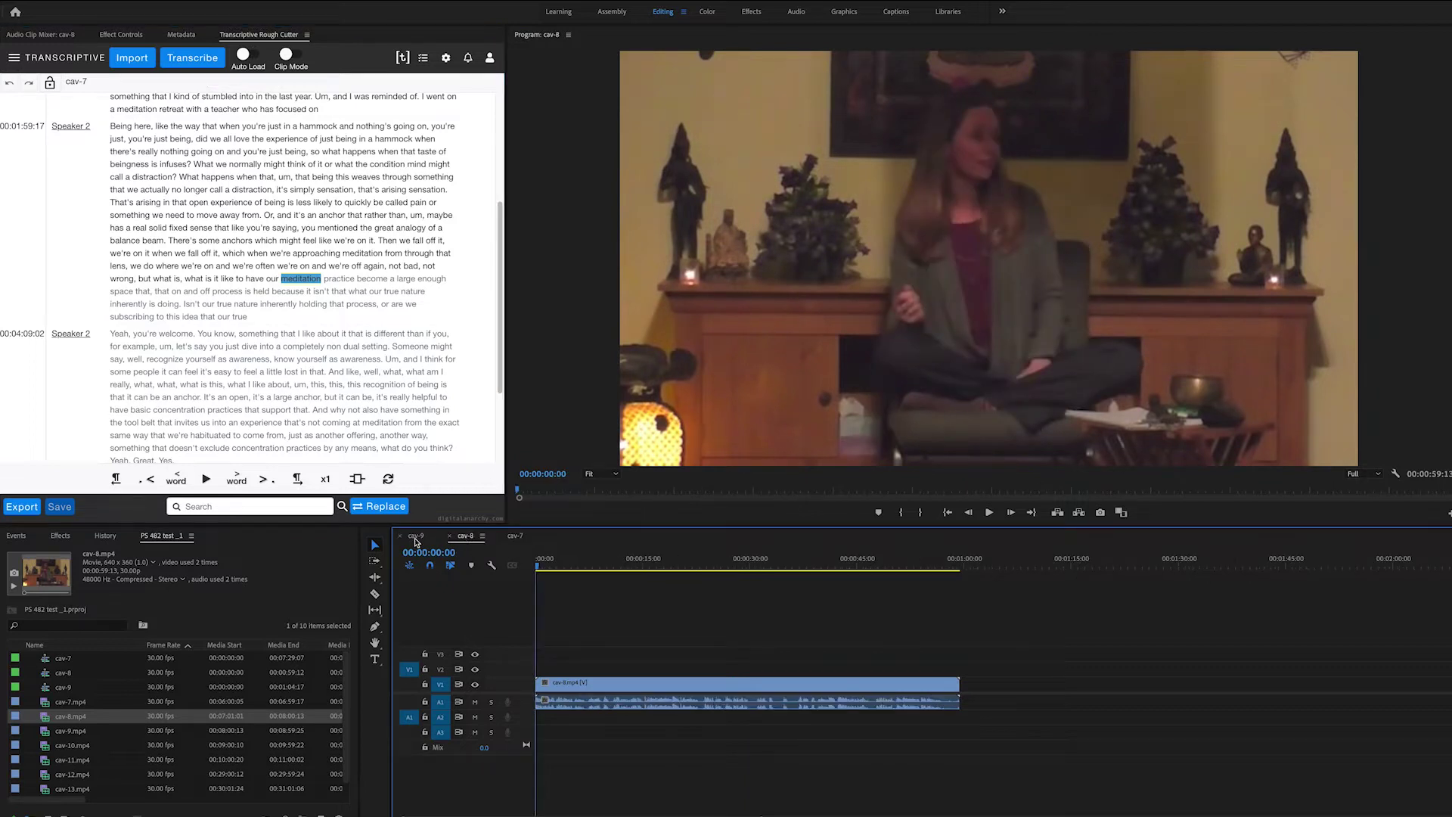
left_click(521, 539)
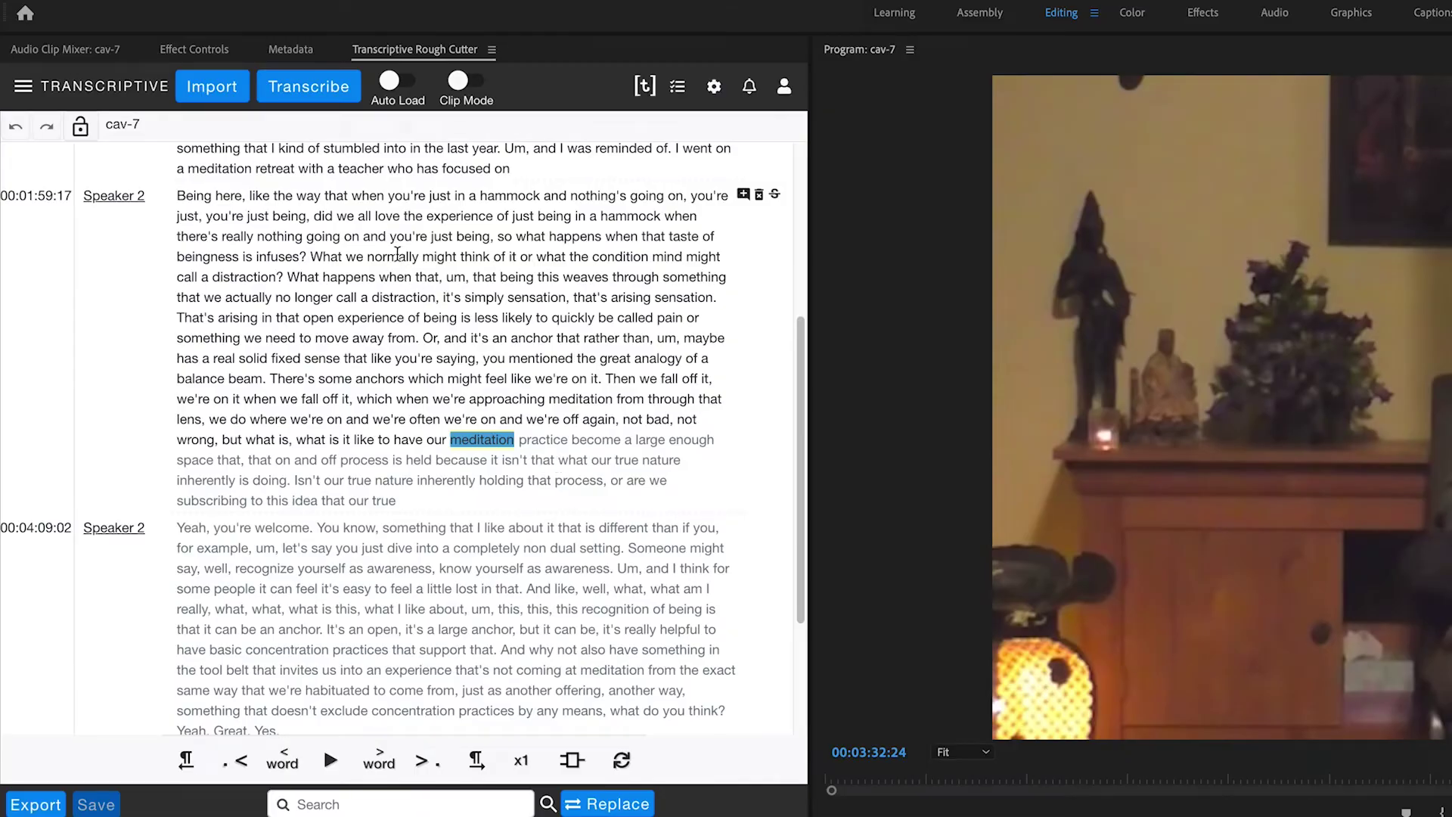
Step: Retype the word 'normally' in Speaker 2's paragraph and play back from it
left_click(395, 259)
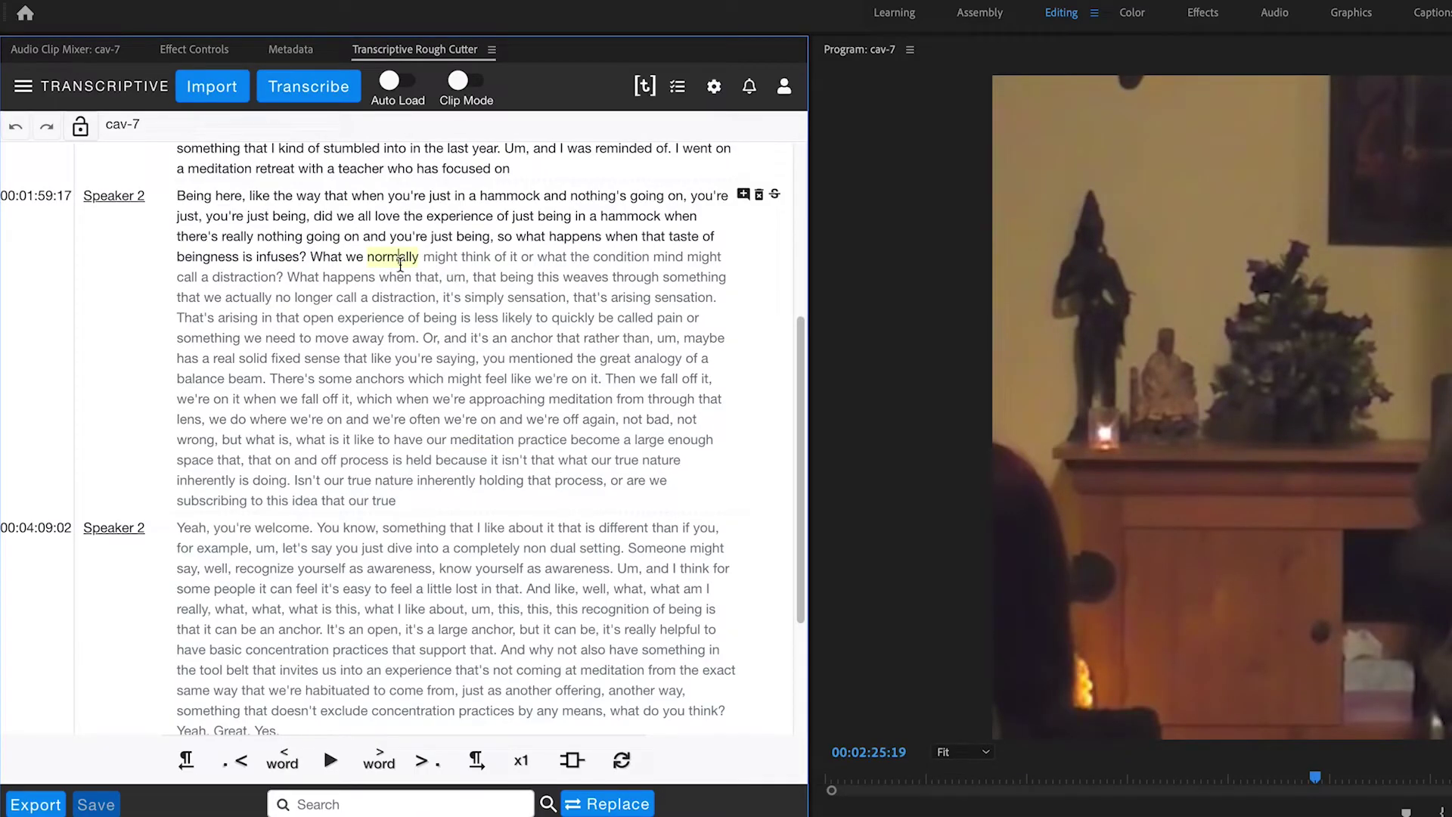
double_click(395, 259)
type("n")
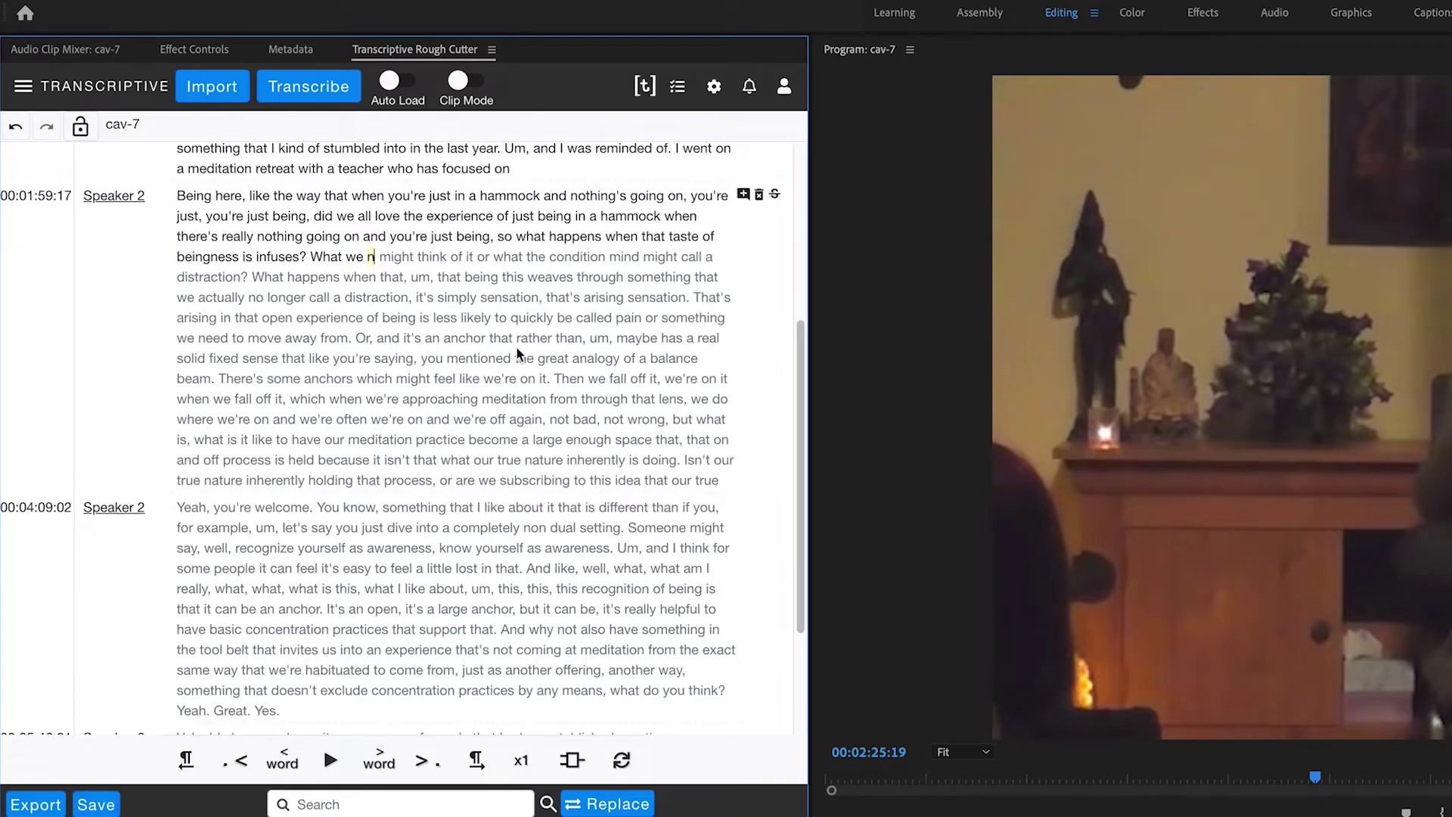
type("ormally")
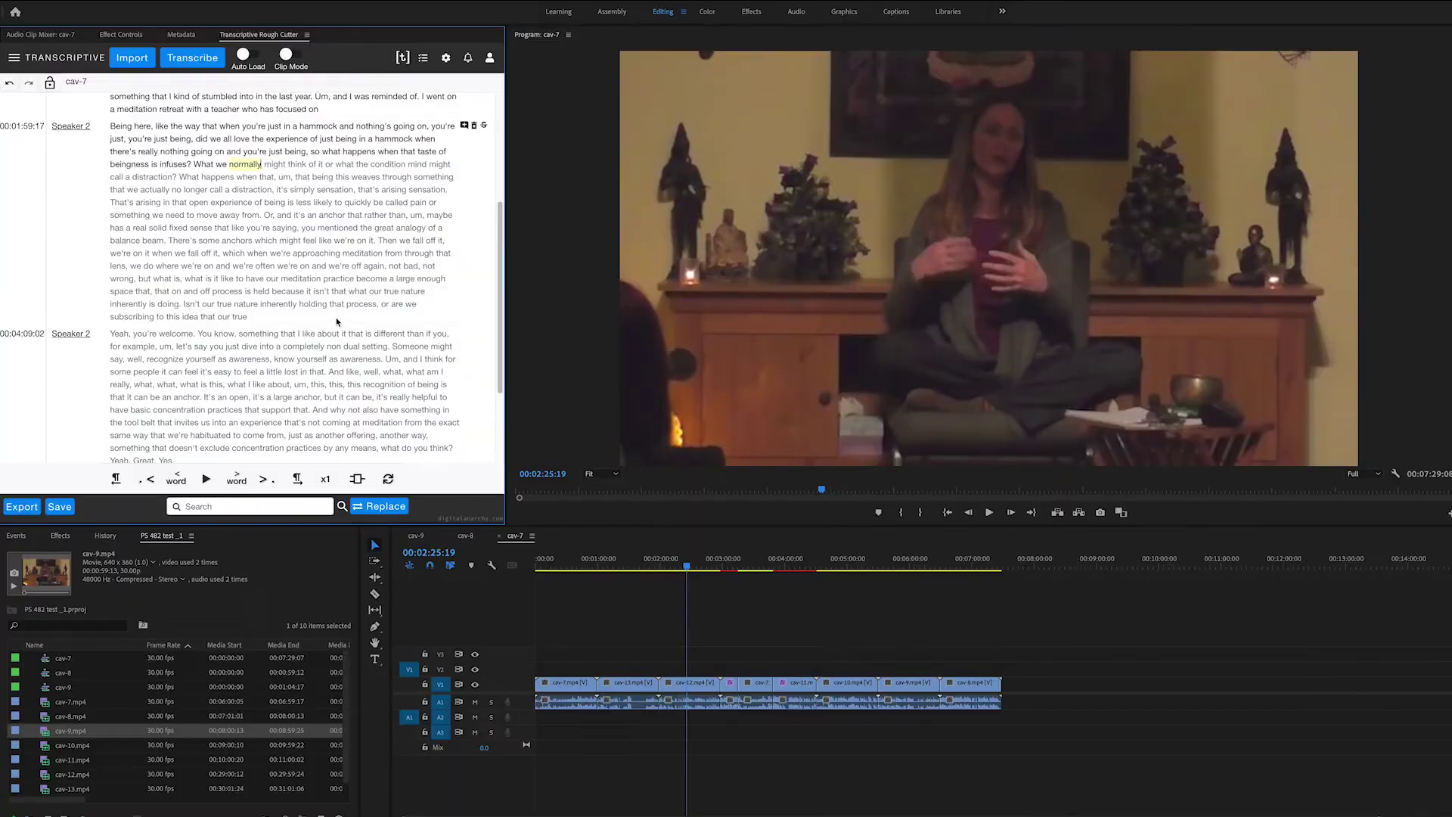
left_click(332, 761)
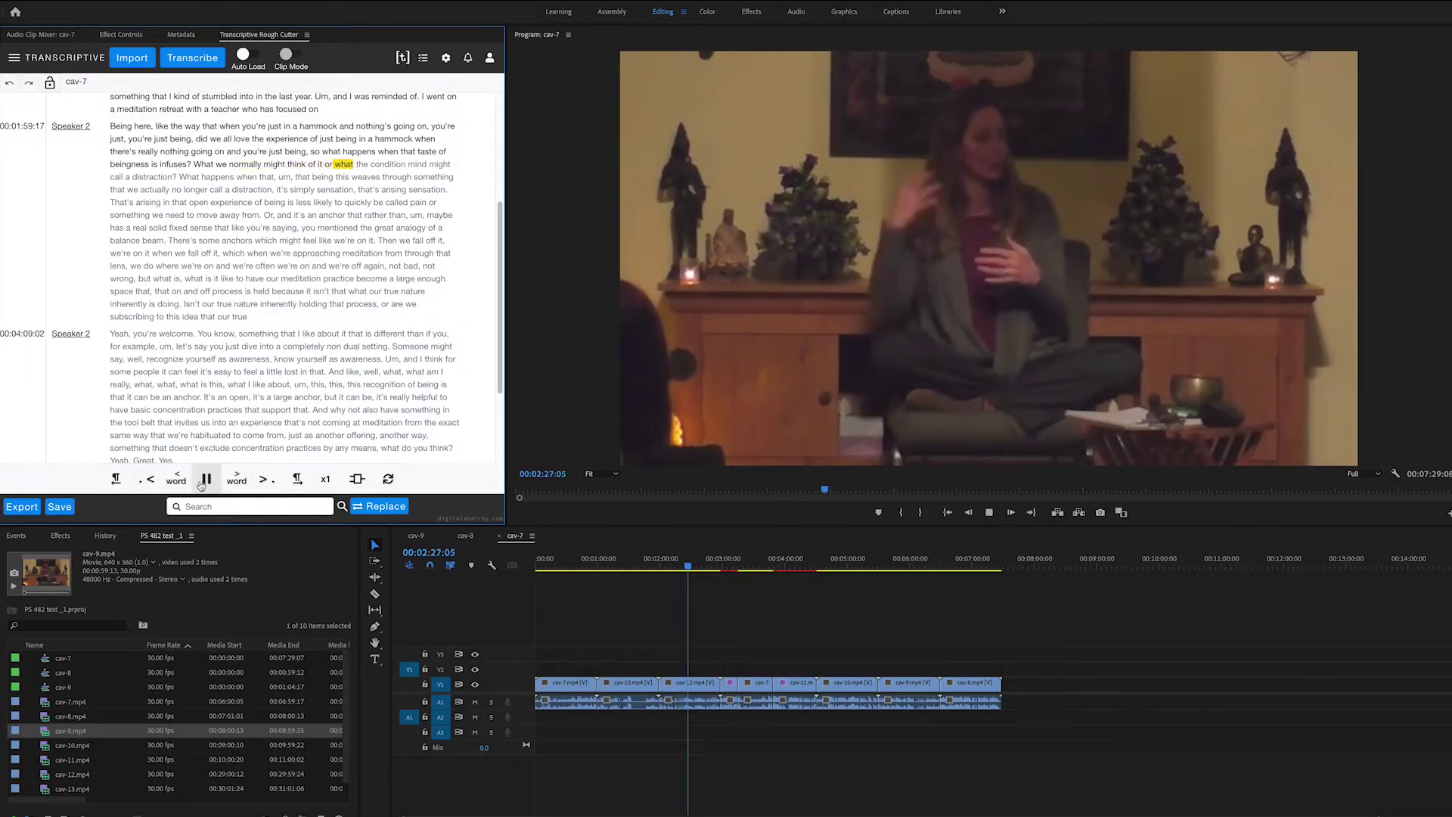
Step: Pause playback and jump the playhead via 'likely', 'we're' and 'kind', ending on 'we'
left_click(214, 483)
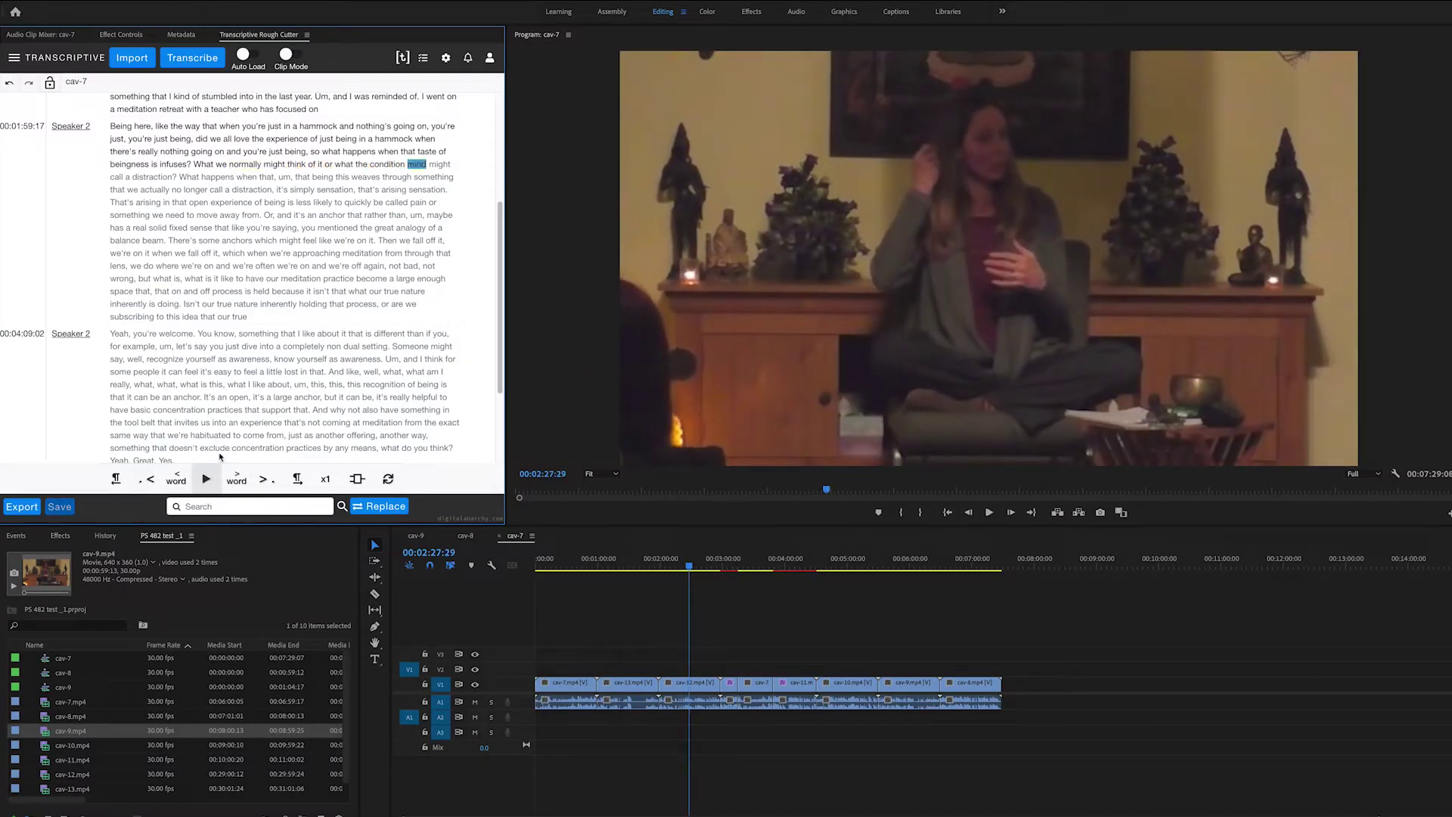
left_click(320, 203)
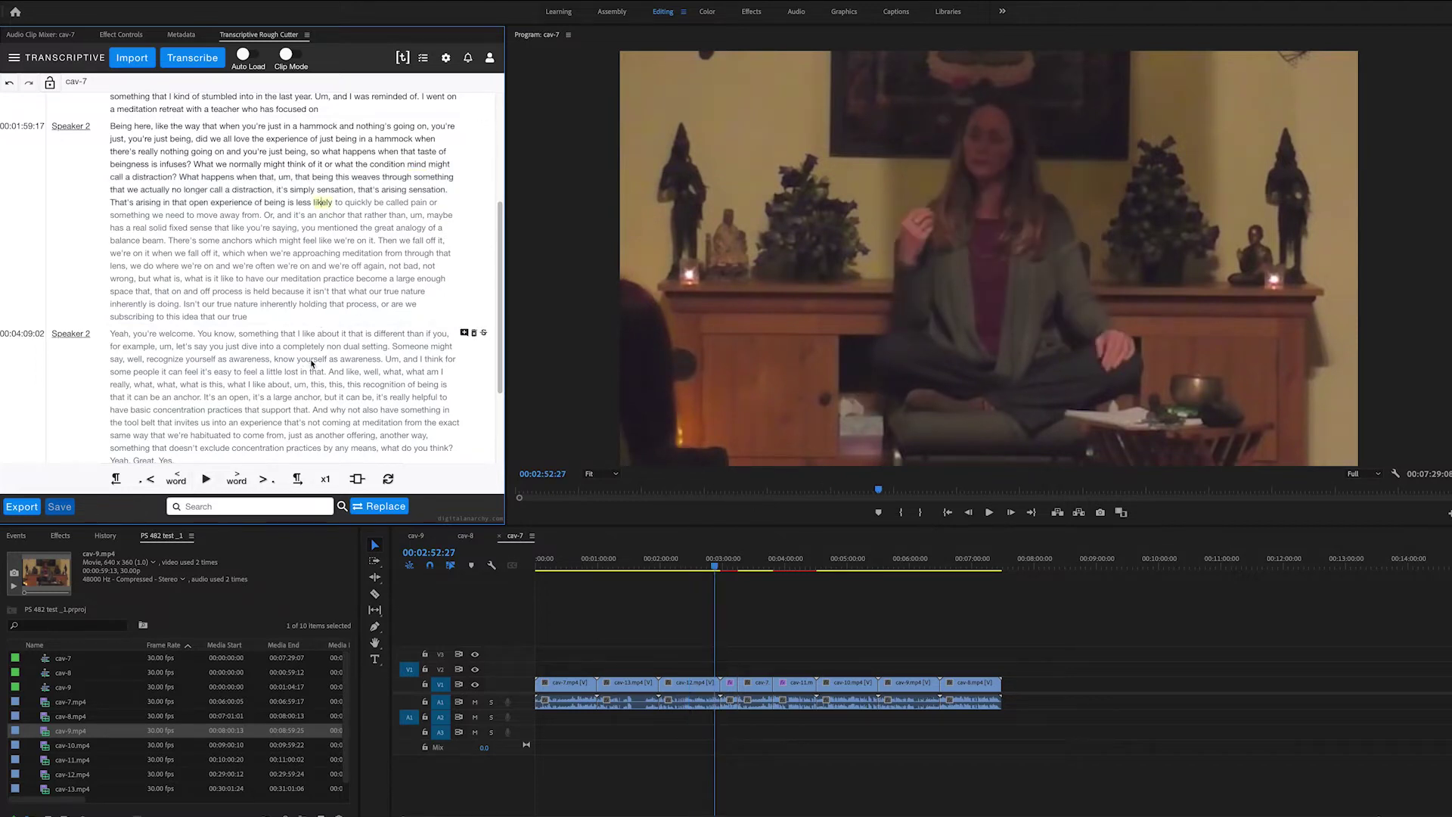
left_click(286, 265)
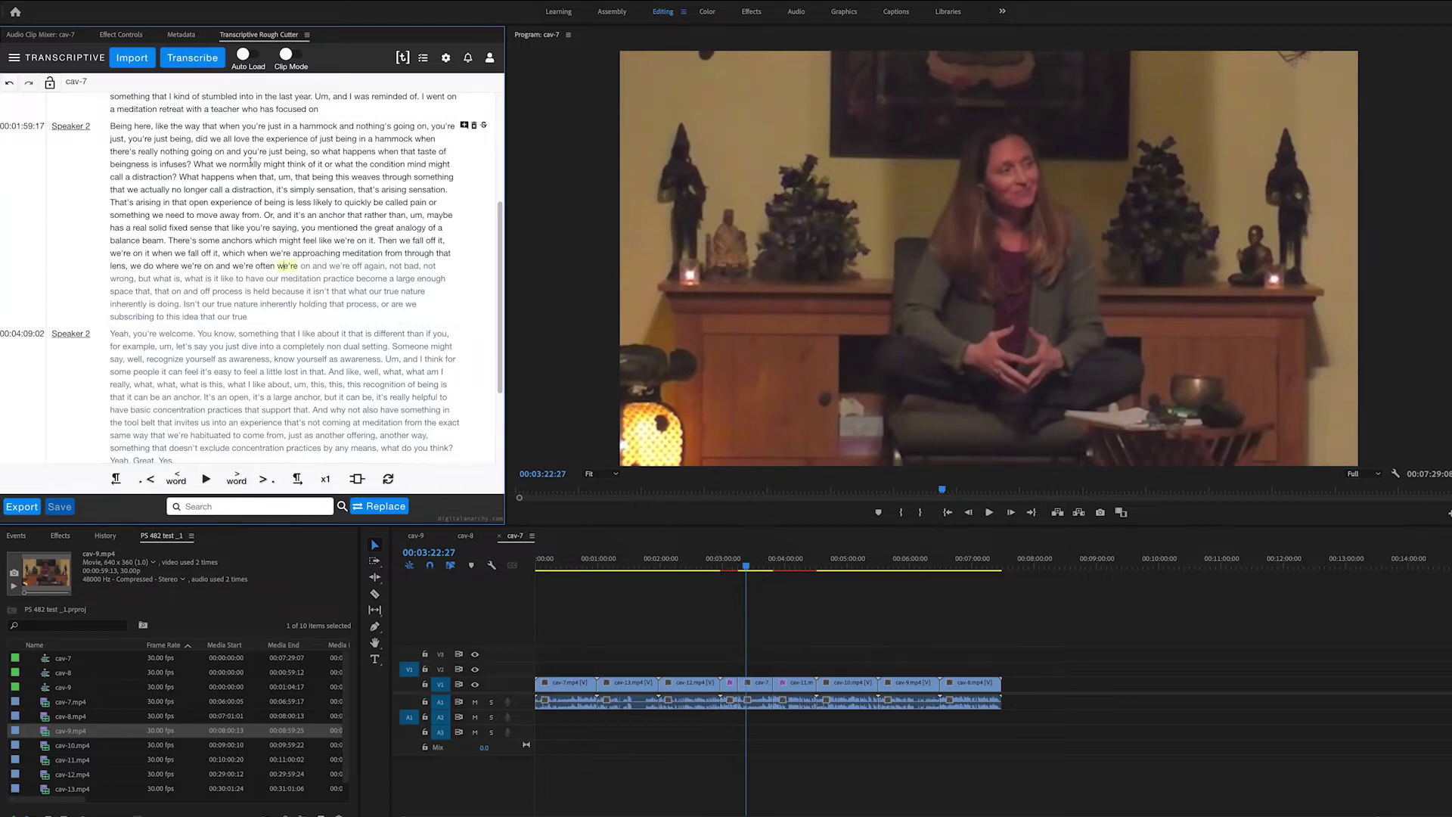
left_click(180, 97)
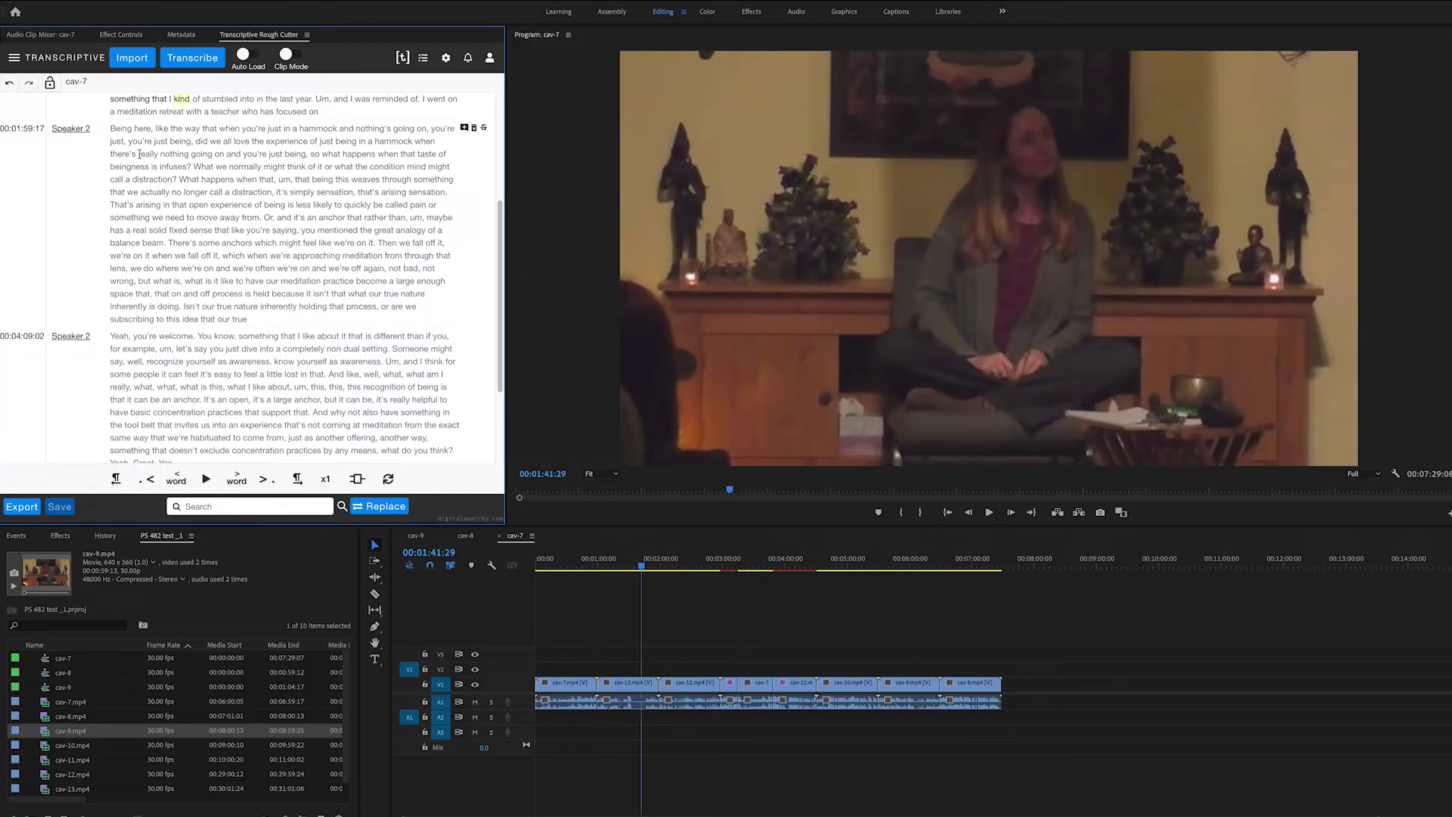
left_click(88, 133)
left_click(88, 133)
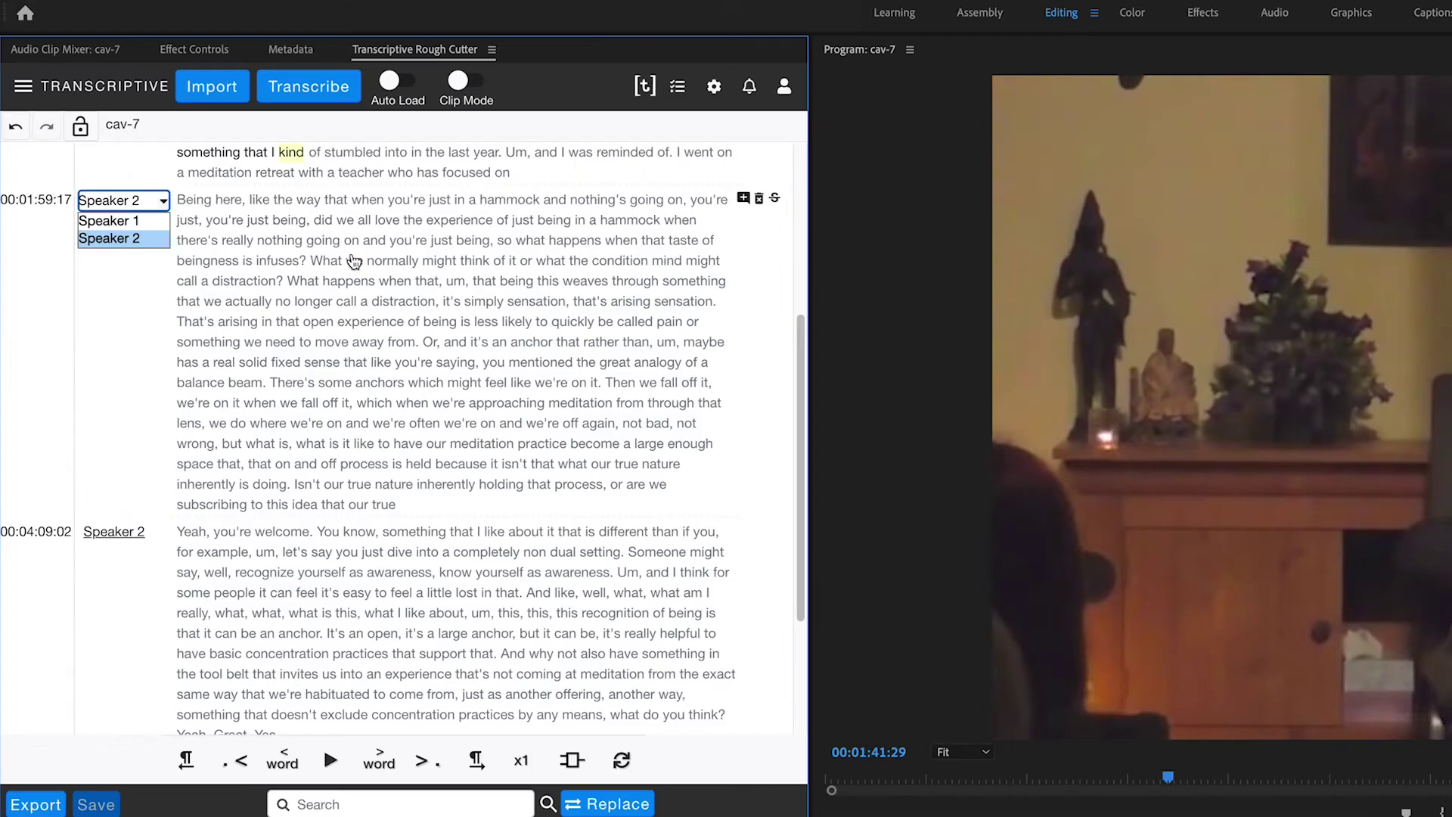
left_click(221, 167)
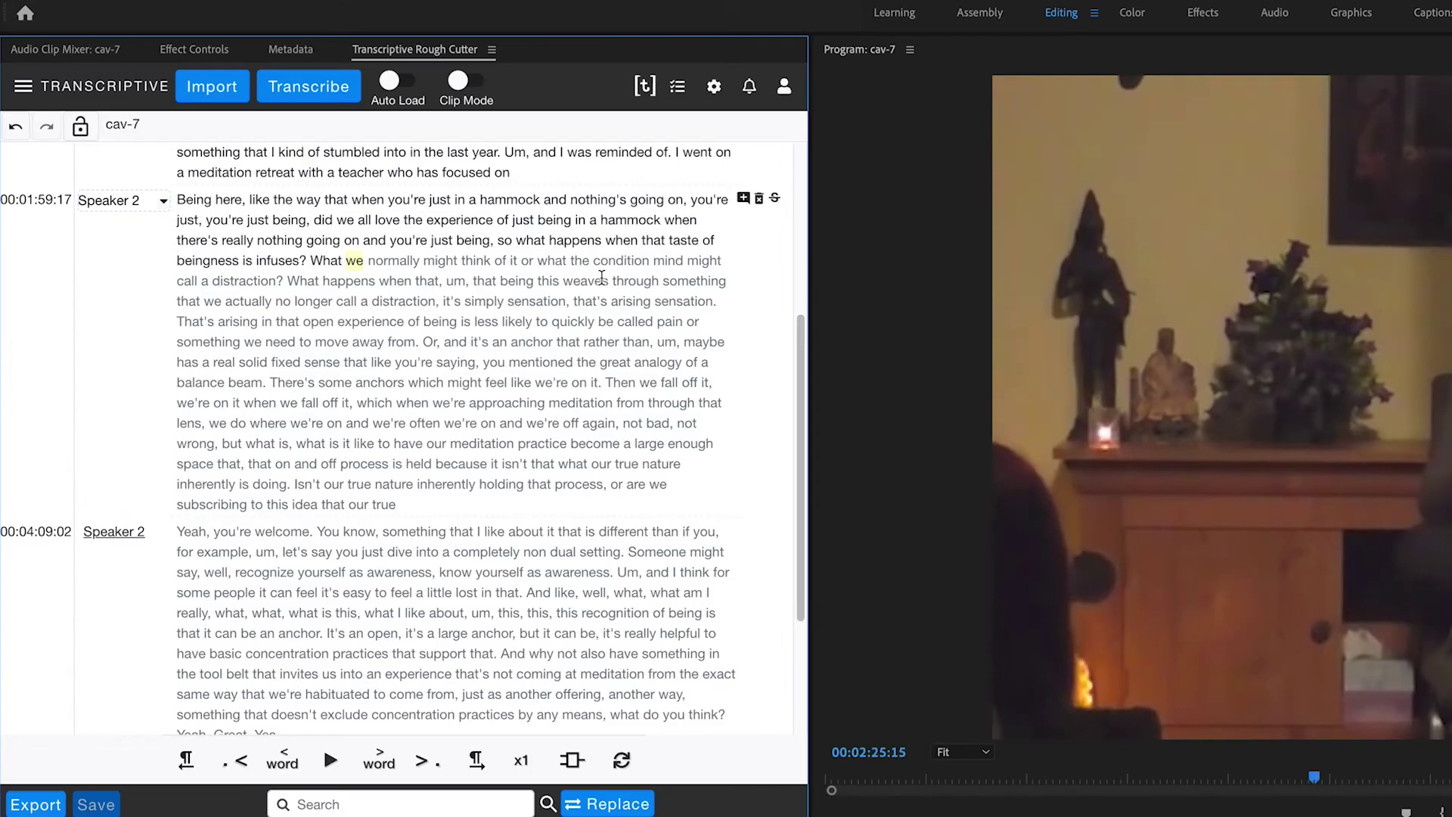
left_click(743, 198)
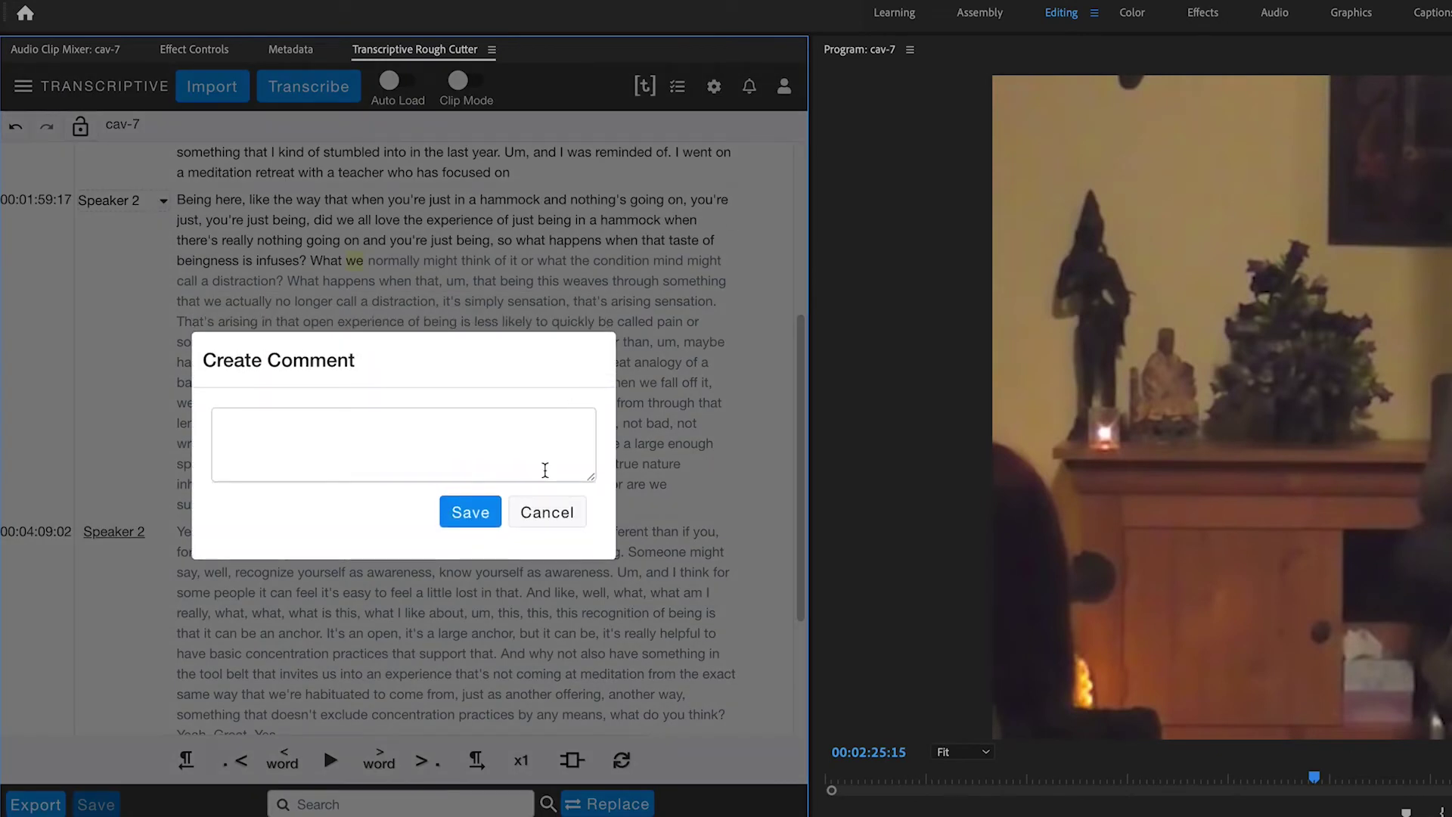
left_click(545, 521)
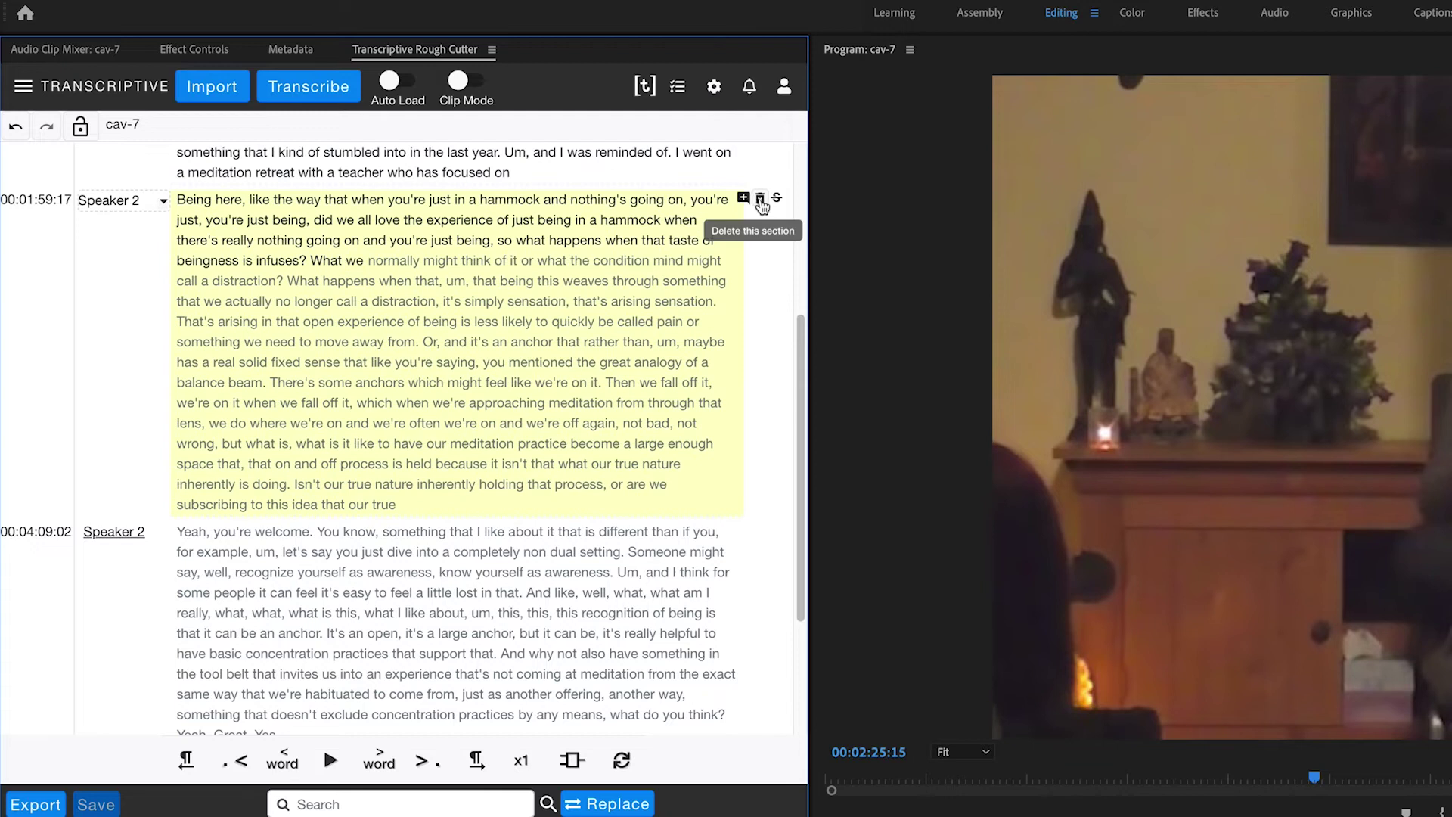
left_click(776, 198)
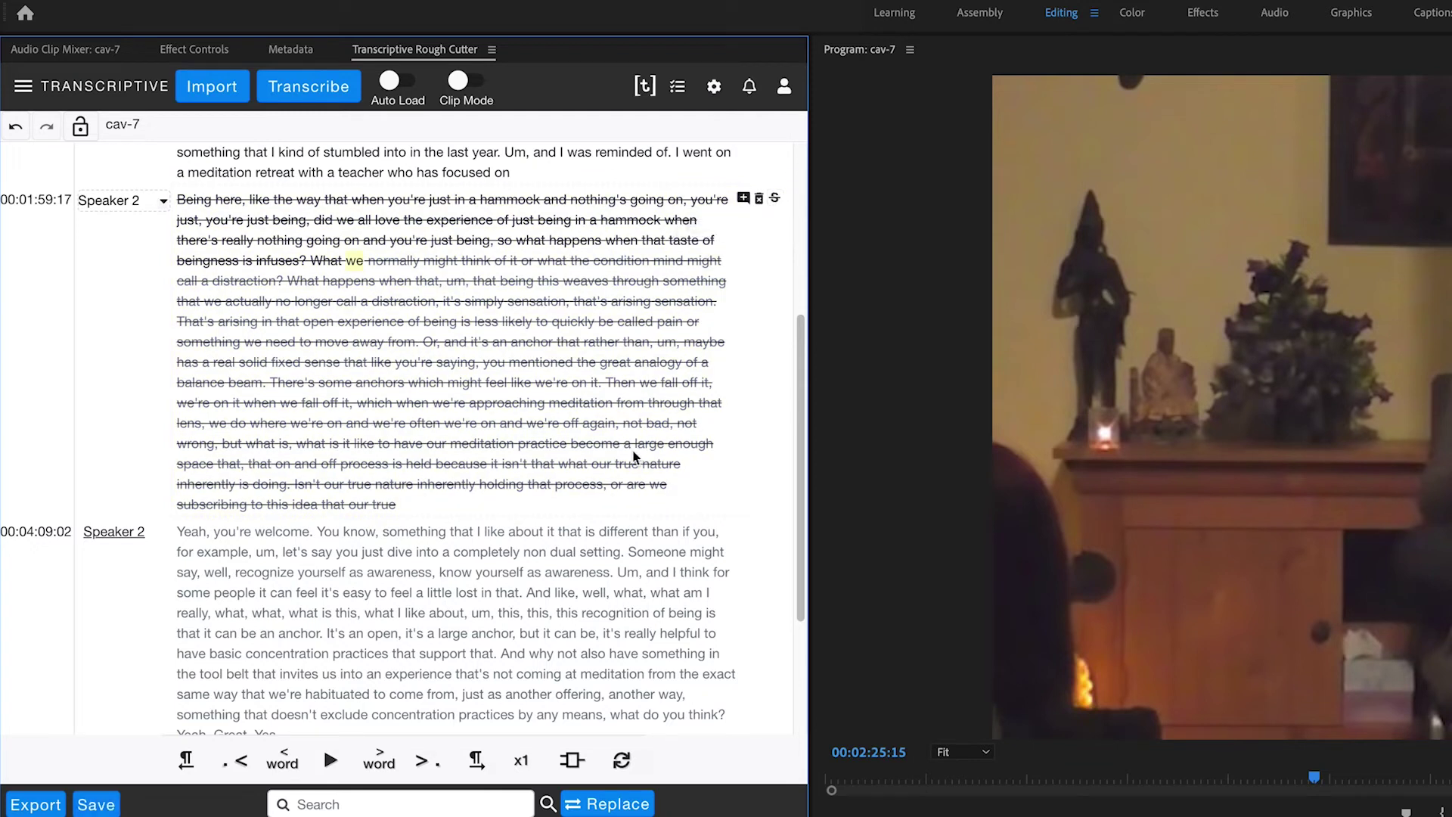
left_click(774, 198)
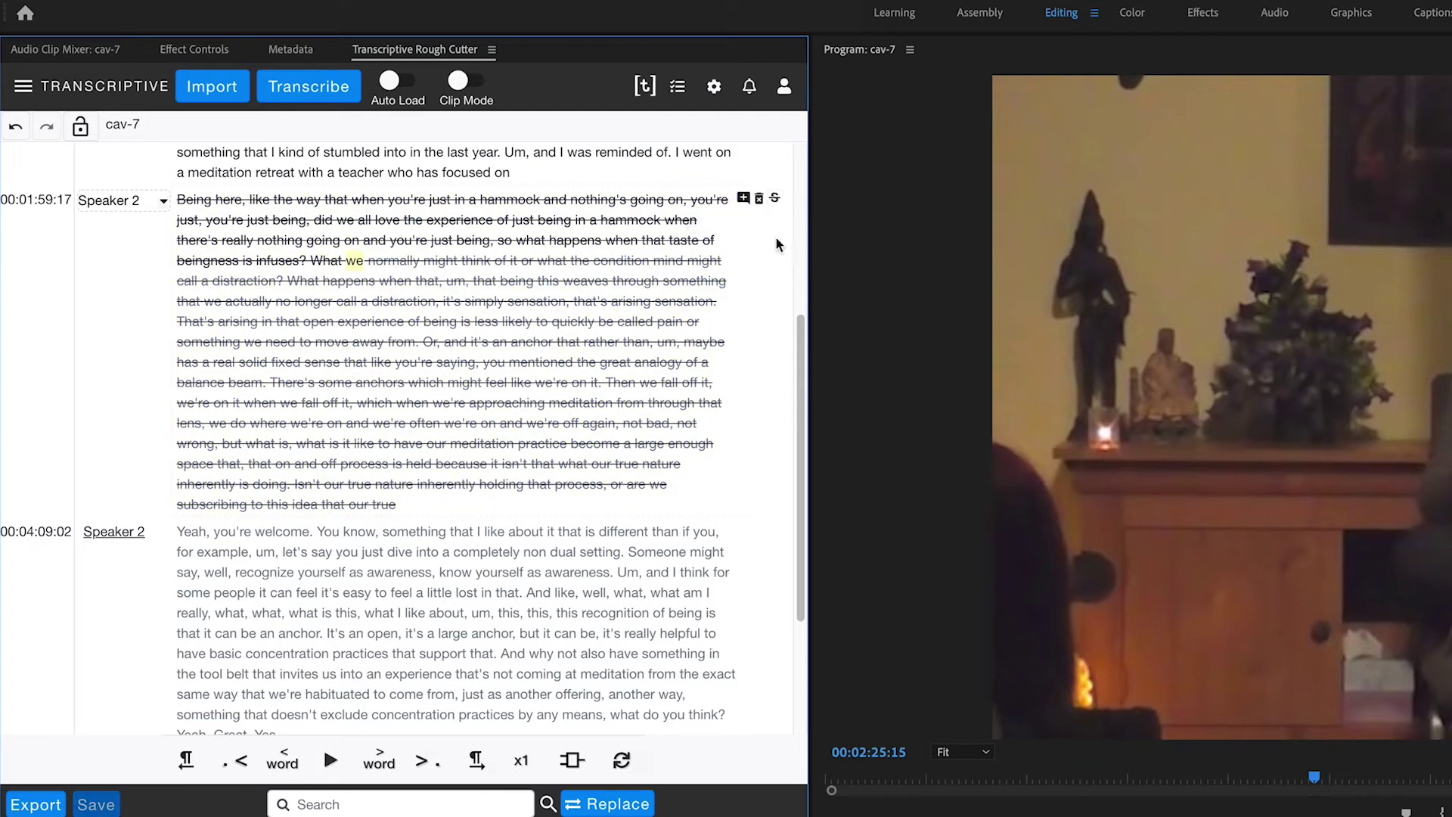
Step: View Speaker Management, keep Speaker 2 on the 00:01:59:17 paragraph, and reopen the main menu
left_click(25, 87)
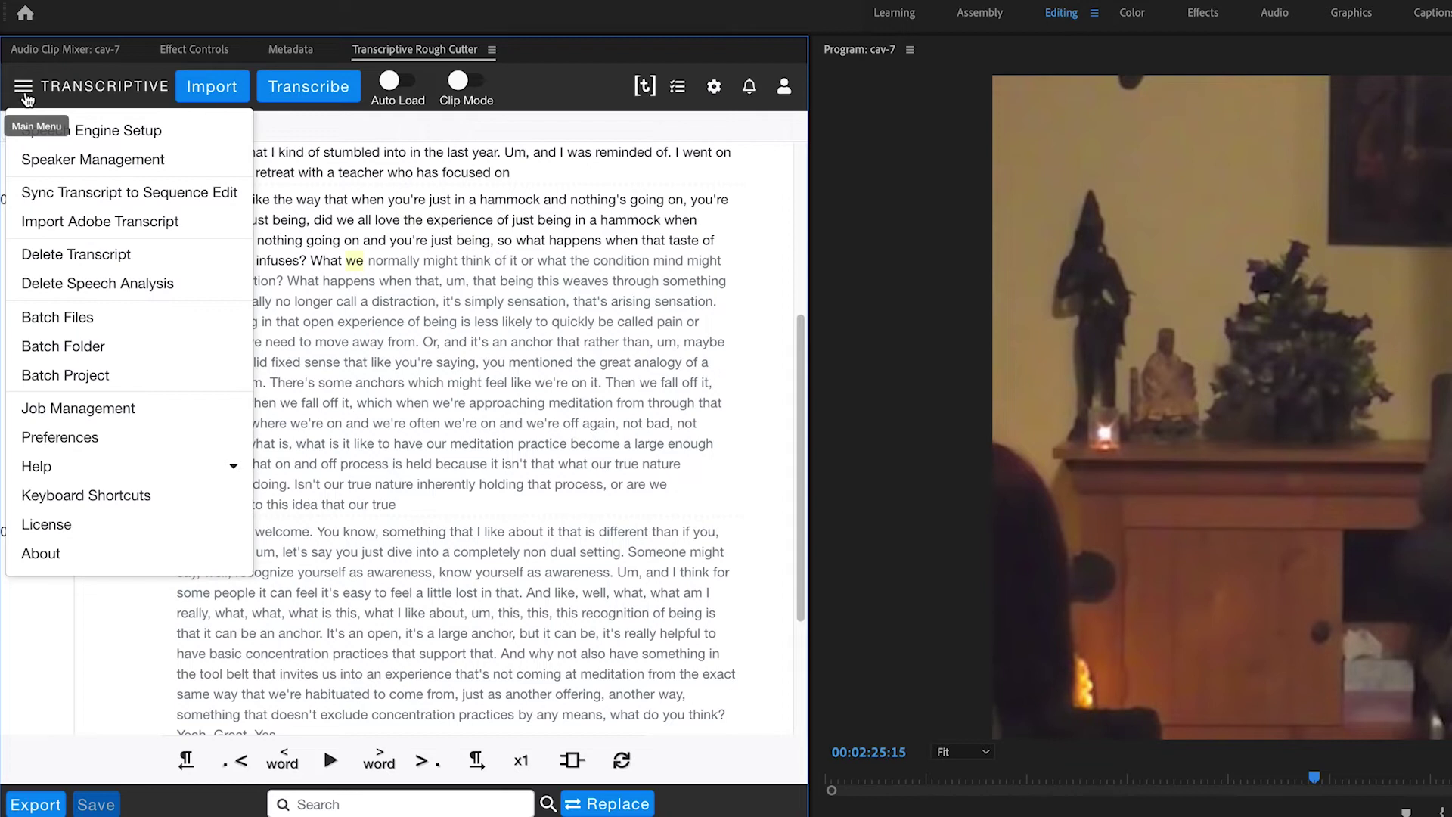
left_click(159, 162)
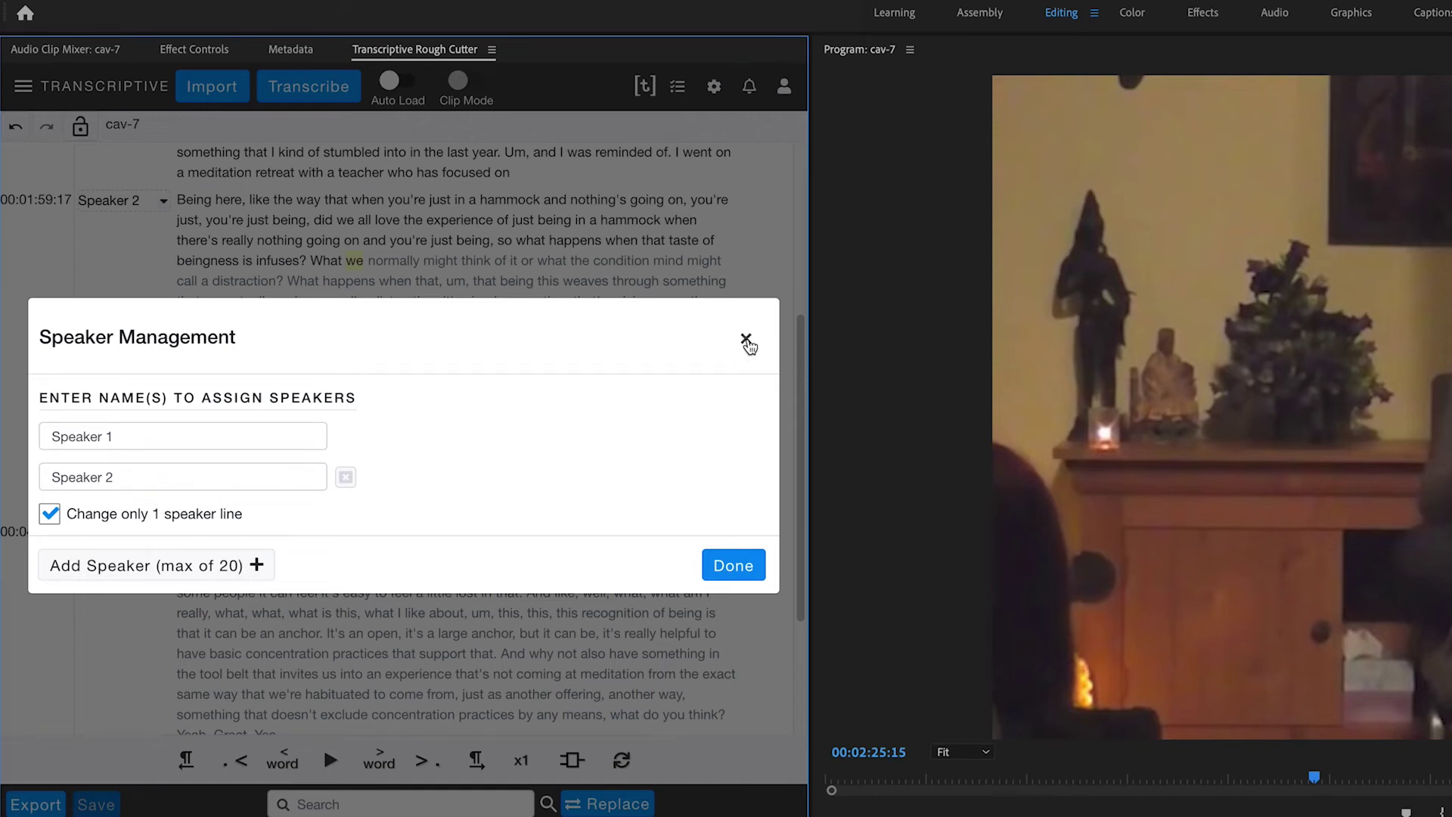
left_click(745, 339)
left_click(163, 201)
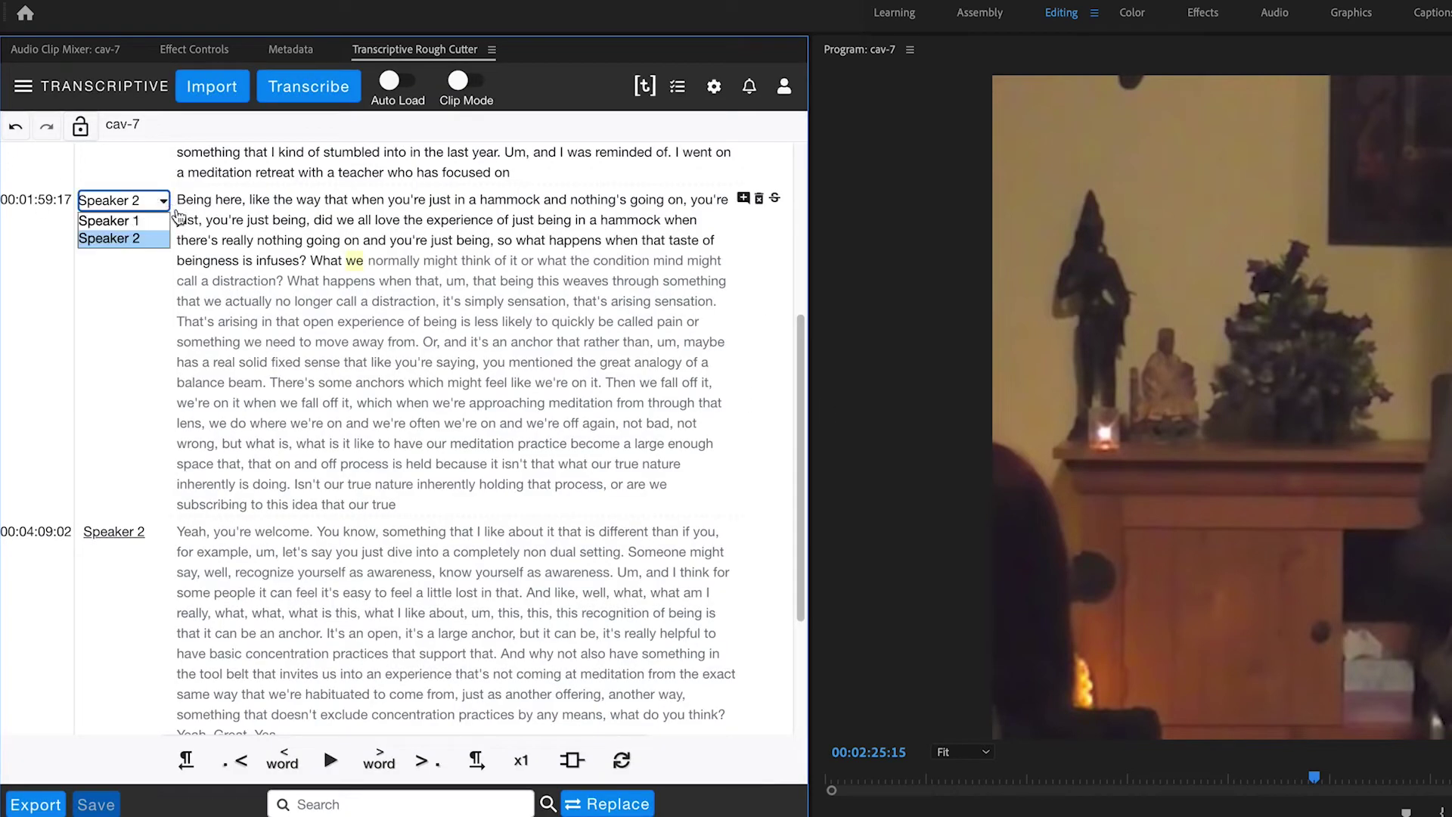
left_click(127, 239)
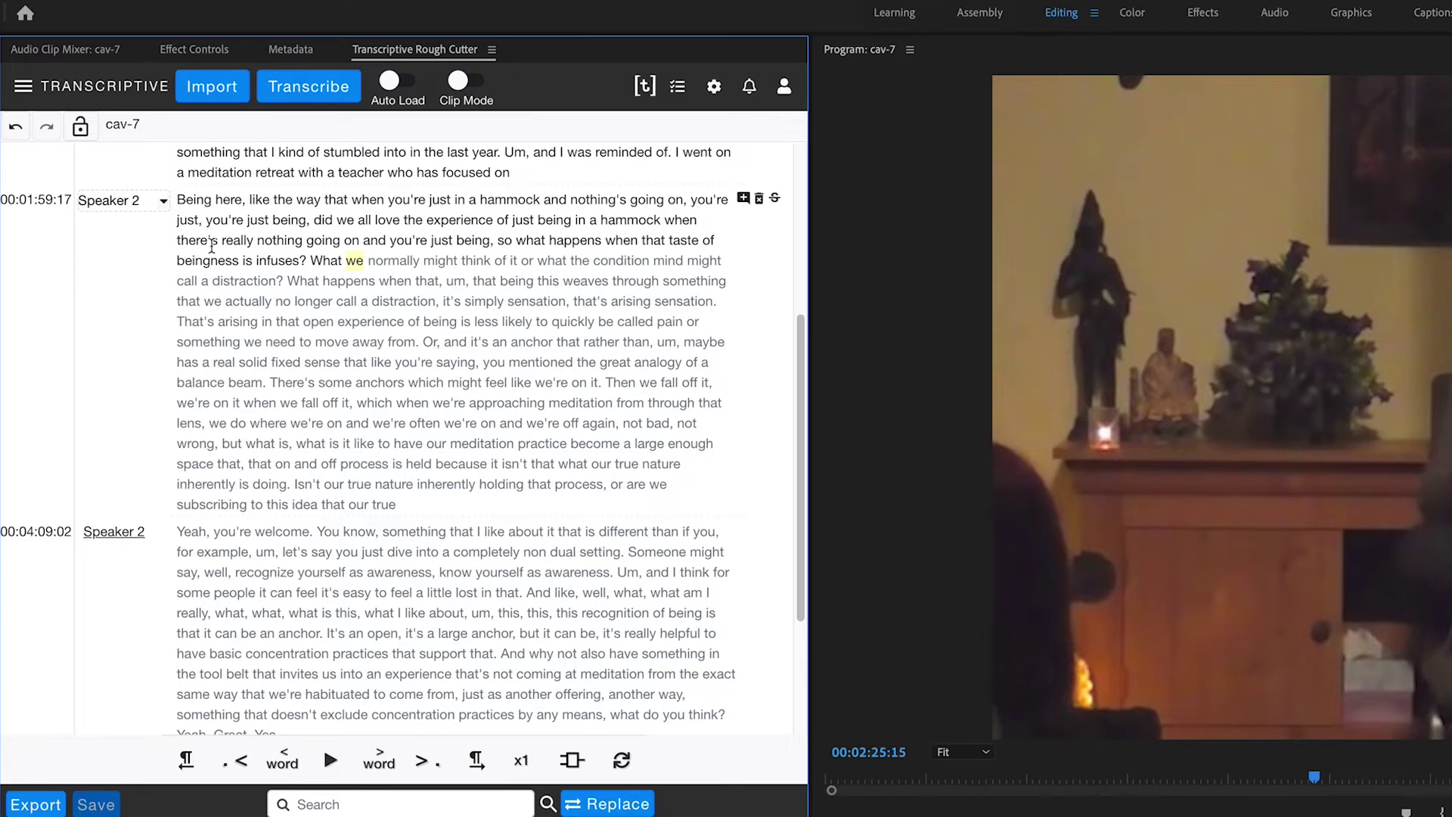
left_click(24, 85)
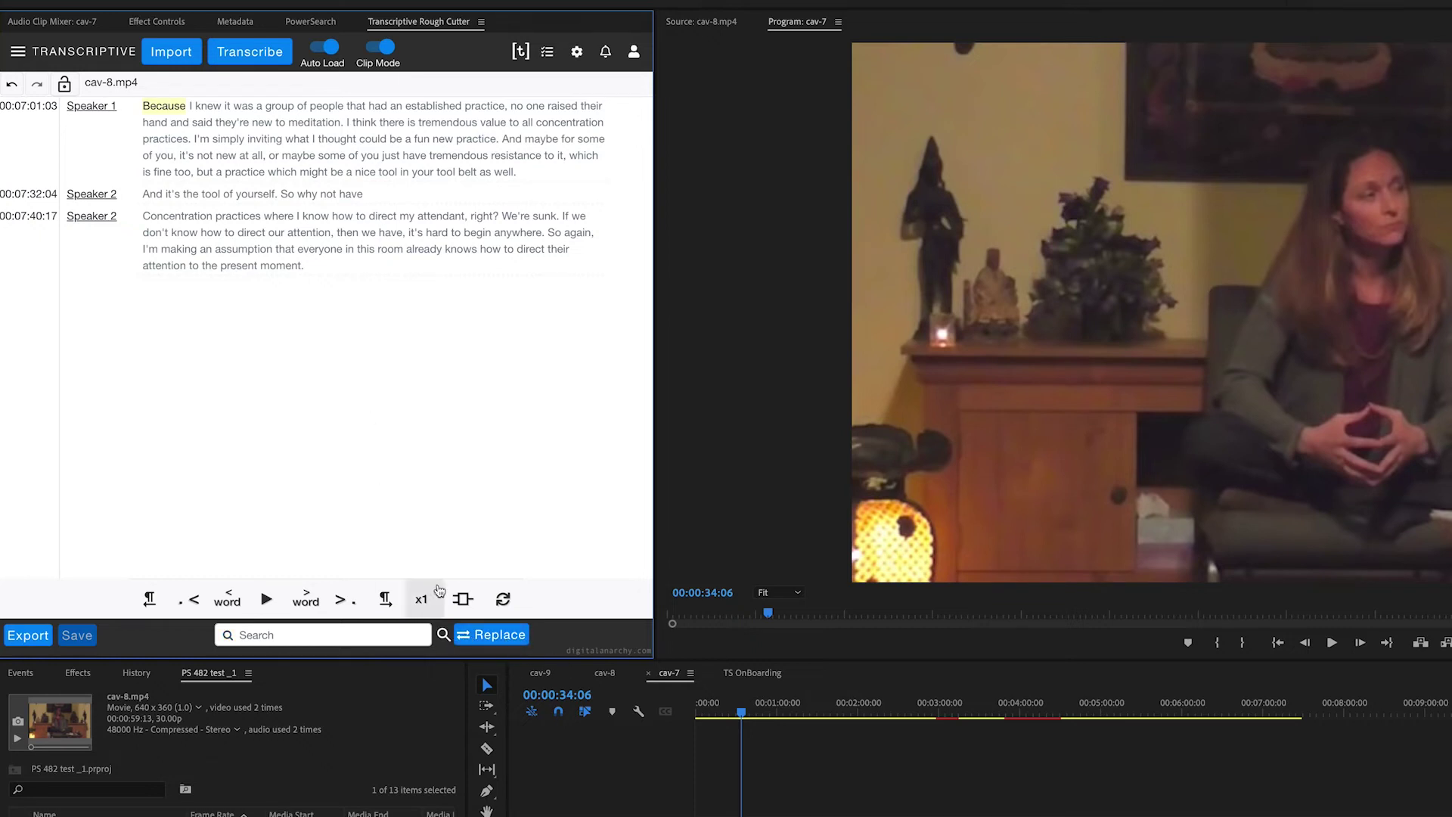
Step: Switch to the PowerSearch panel to see the 'meditation' matches
left_click(314, 21)
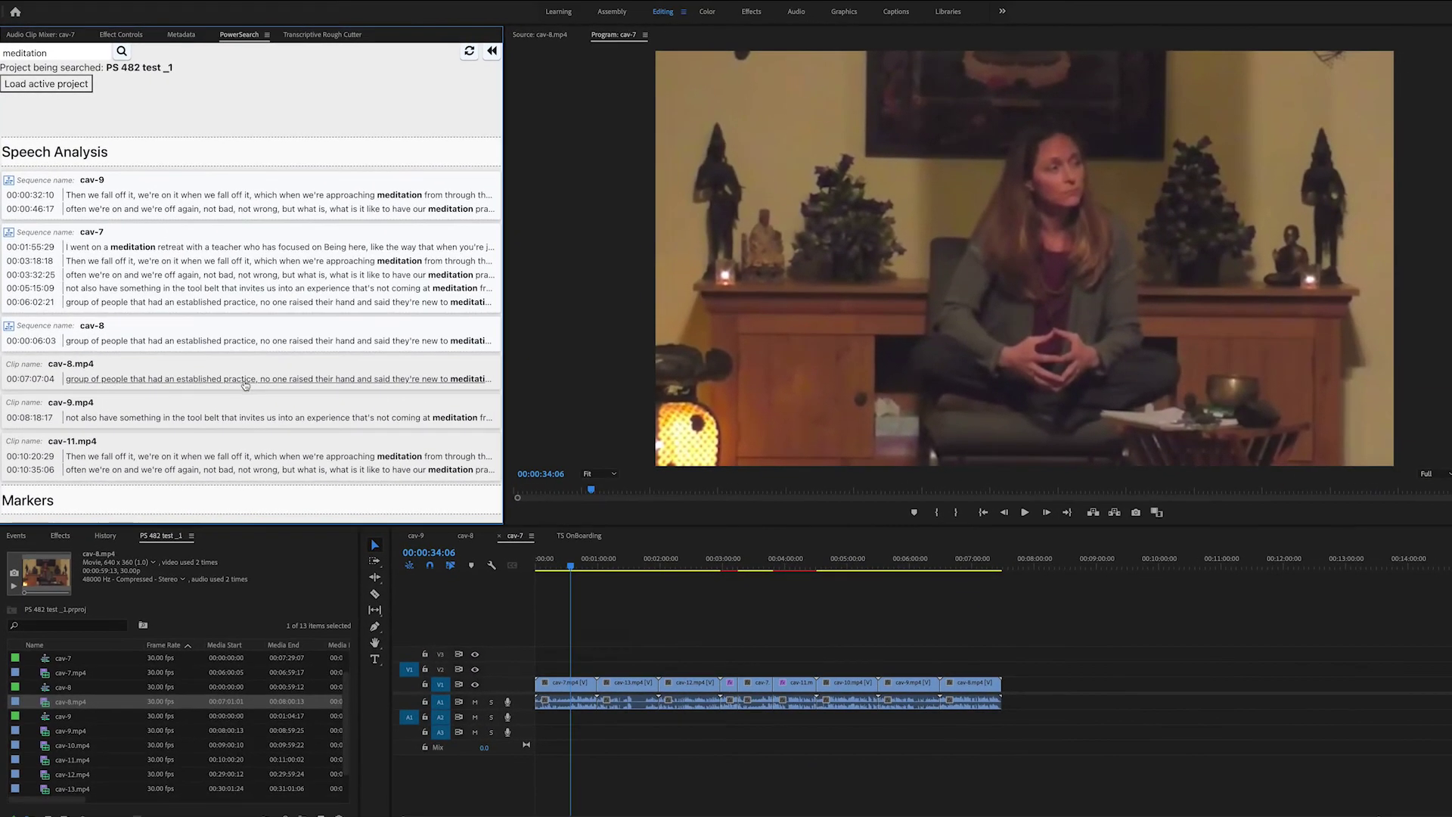
Step: Preview the cav-9.mp4, cav-8.mp4 (00:07:07:04) and cav-11.mp4 (00:10:20:29) matches, then return to Transcriptive
left_click(252, 443)
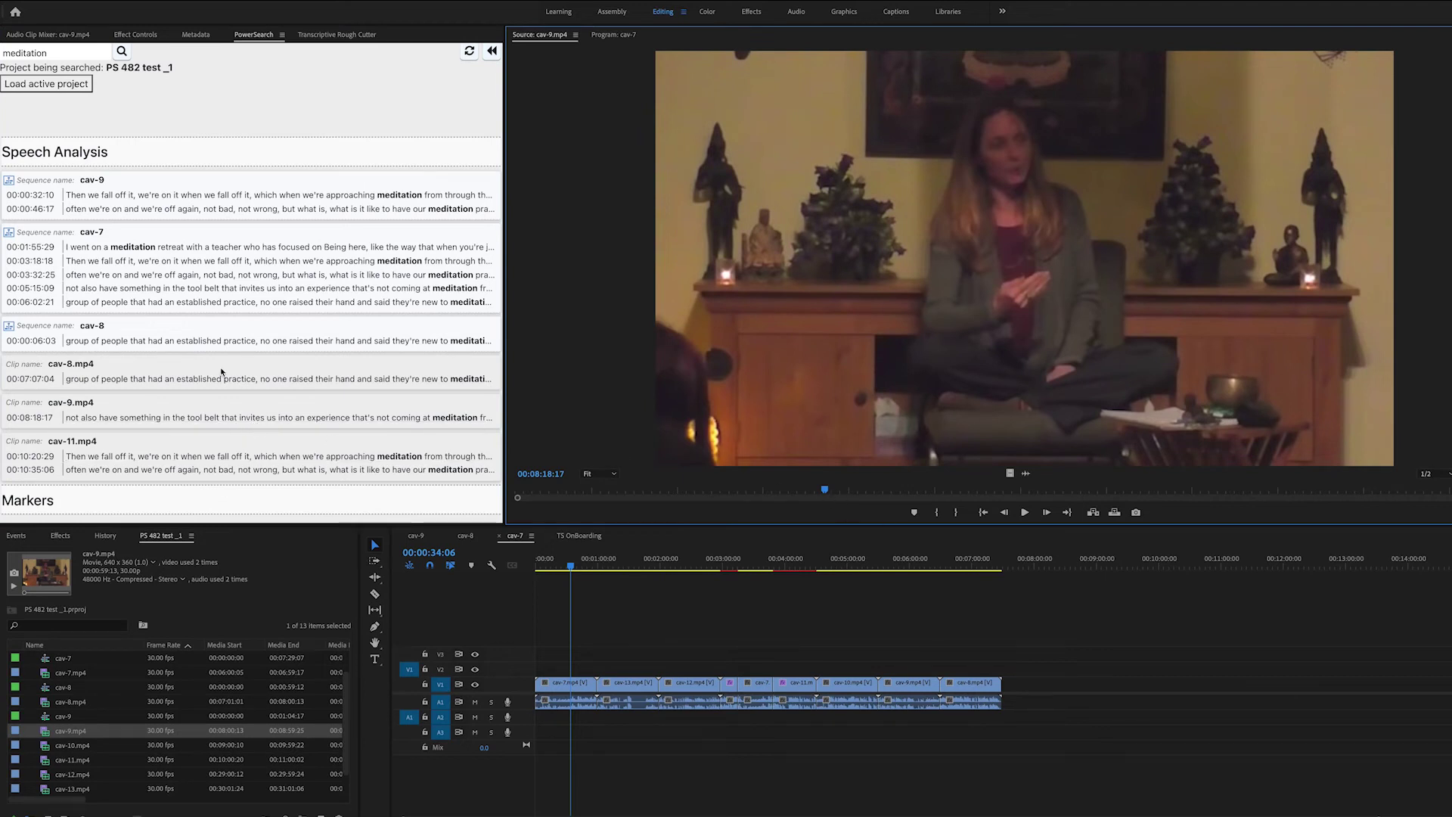
left_click(182, 381)
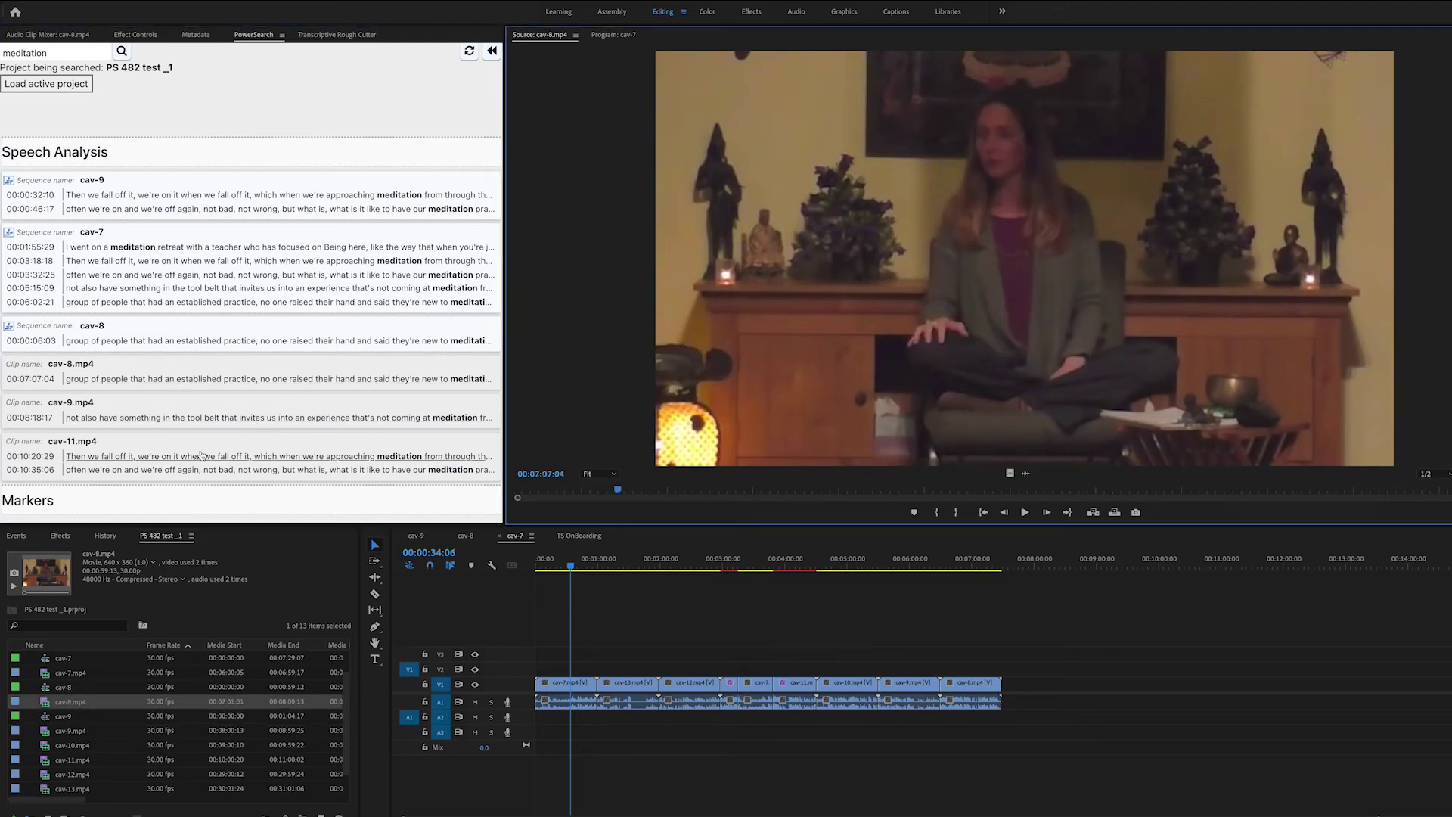
left_click(180, 458)
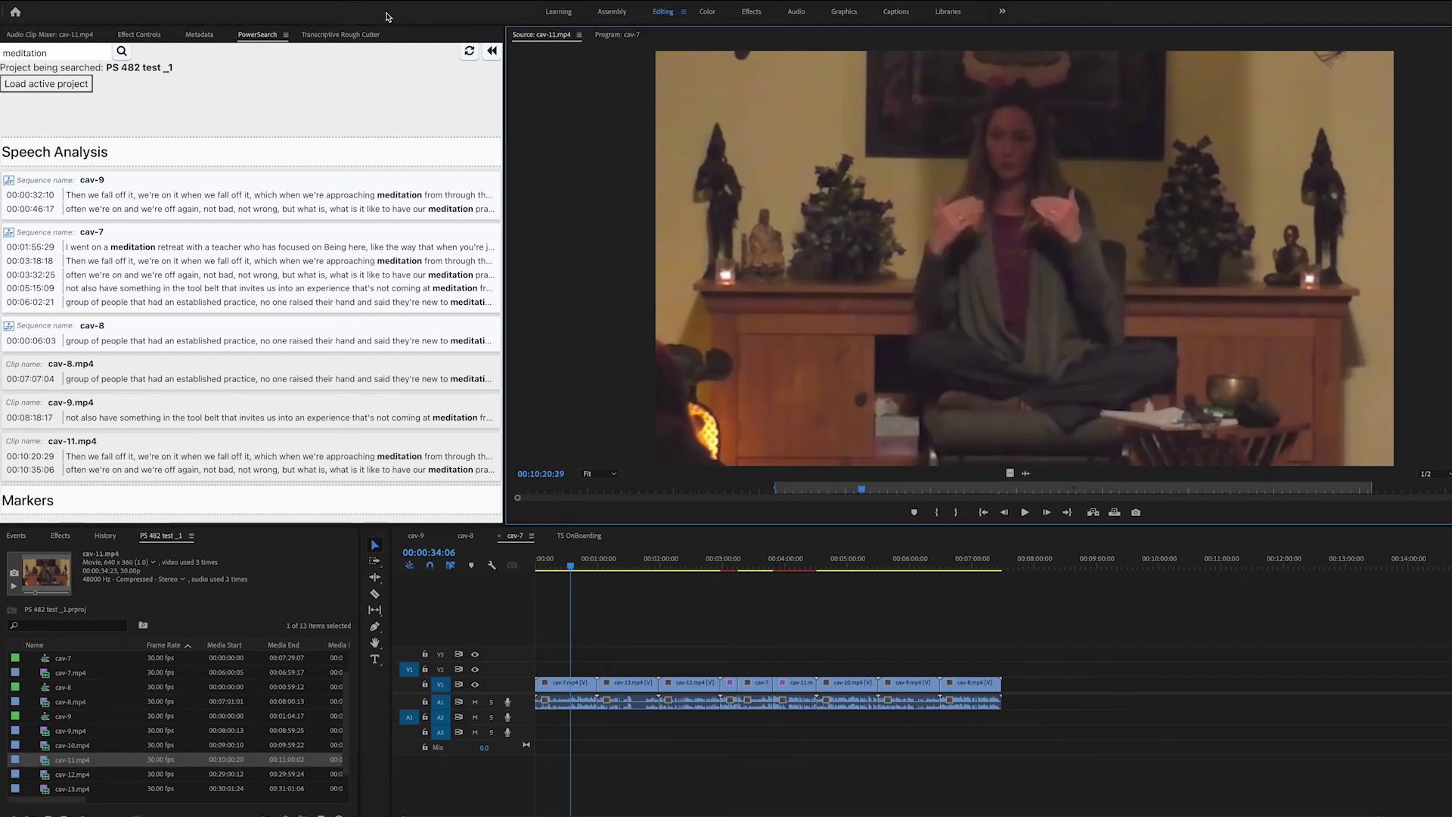
left_click(340, 35)
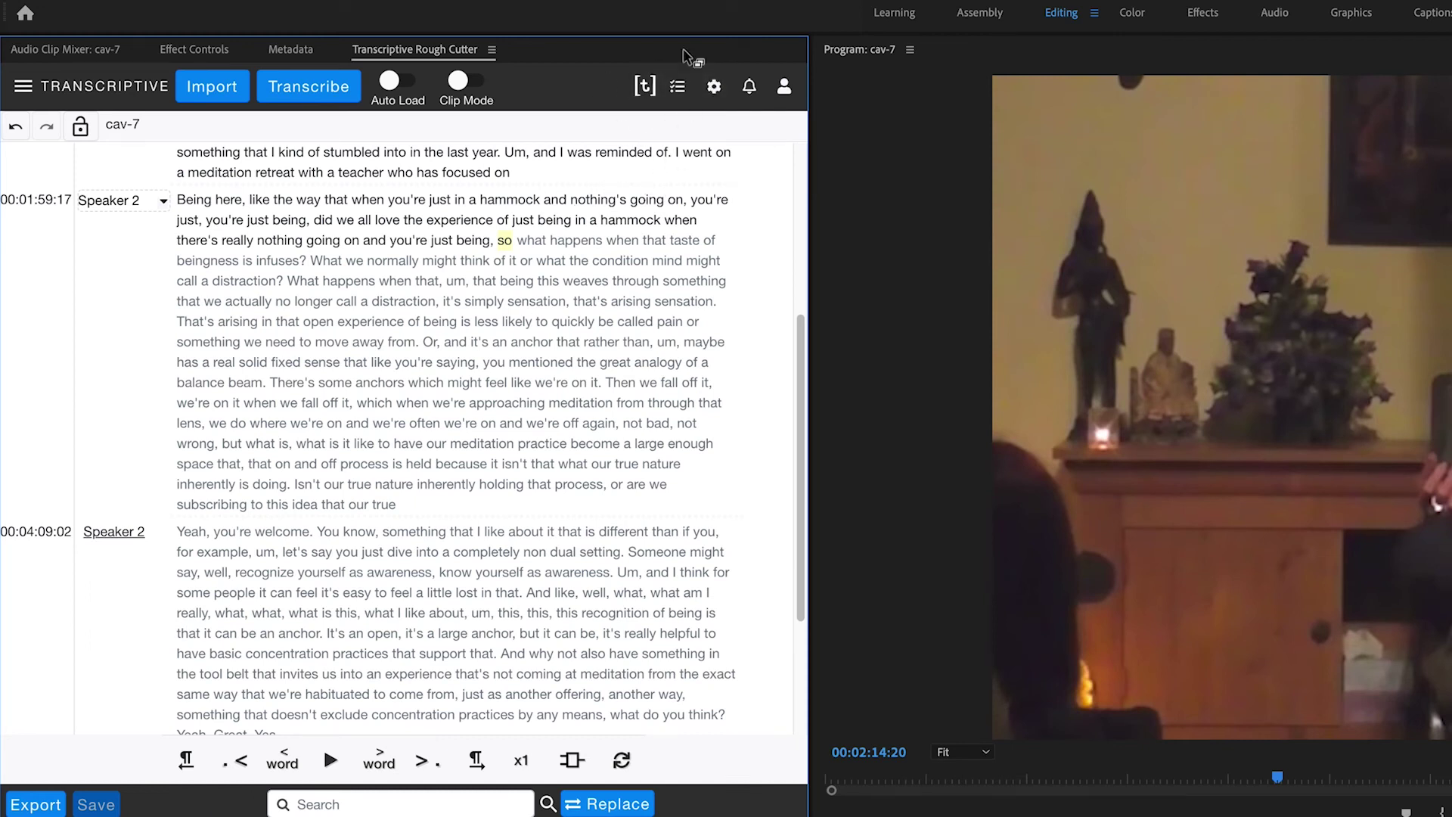
left_click(650, 90)
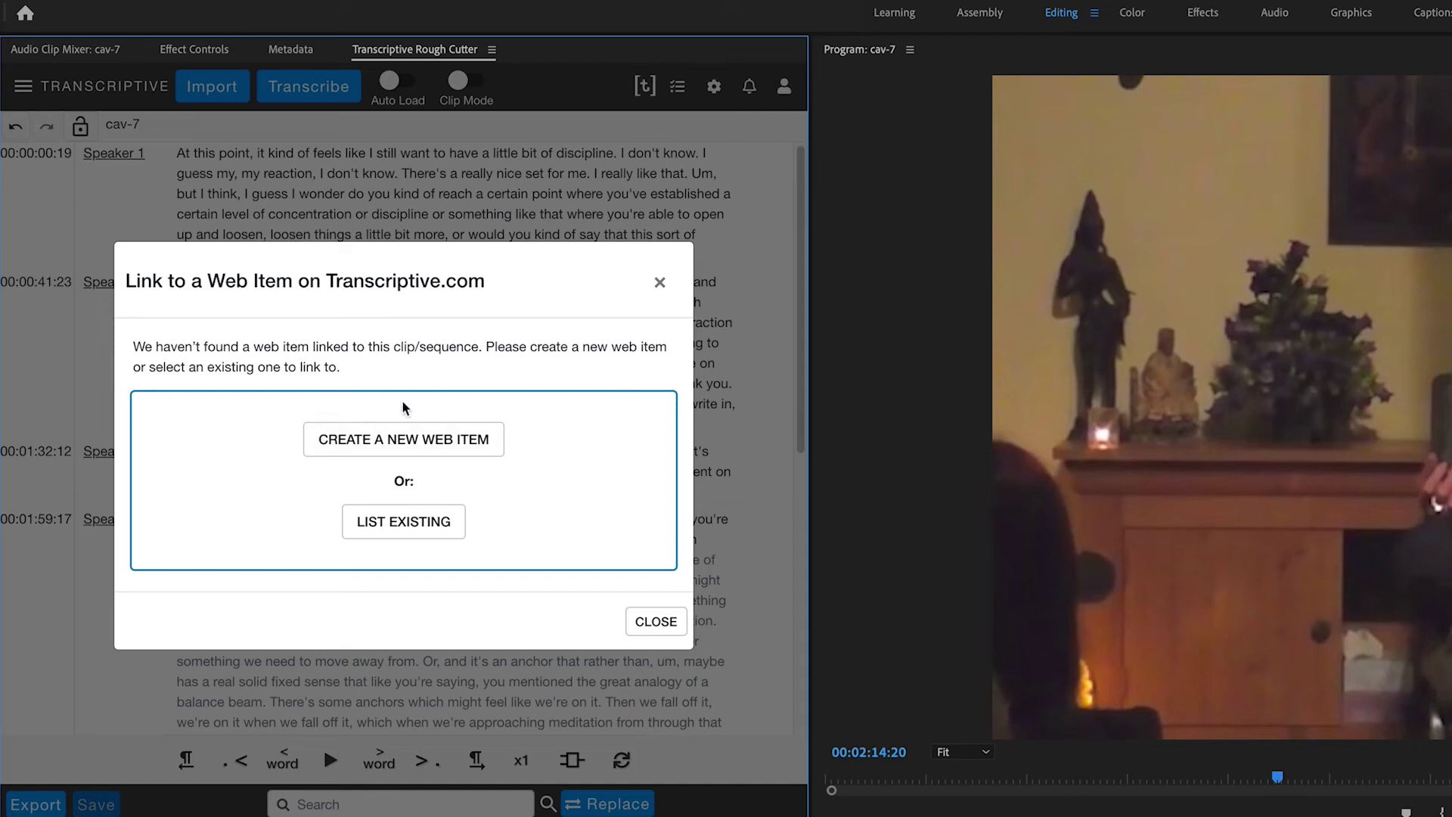
left_click(679, 103)
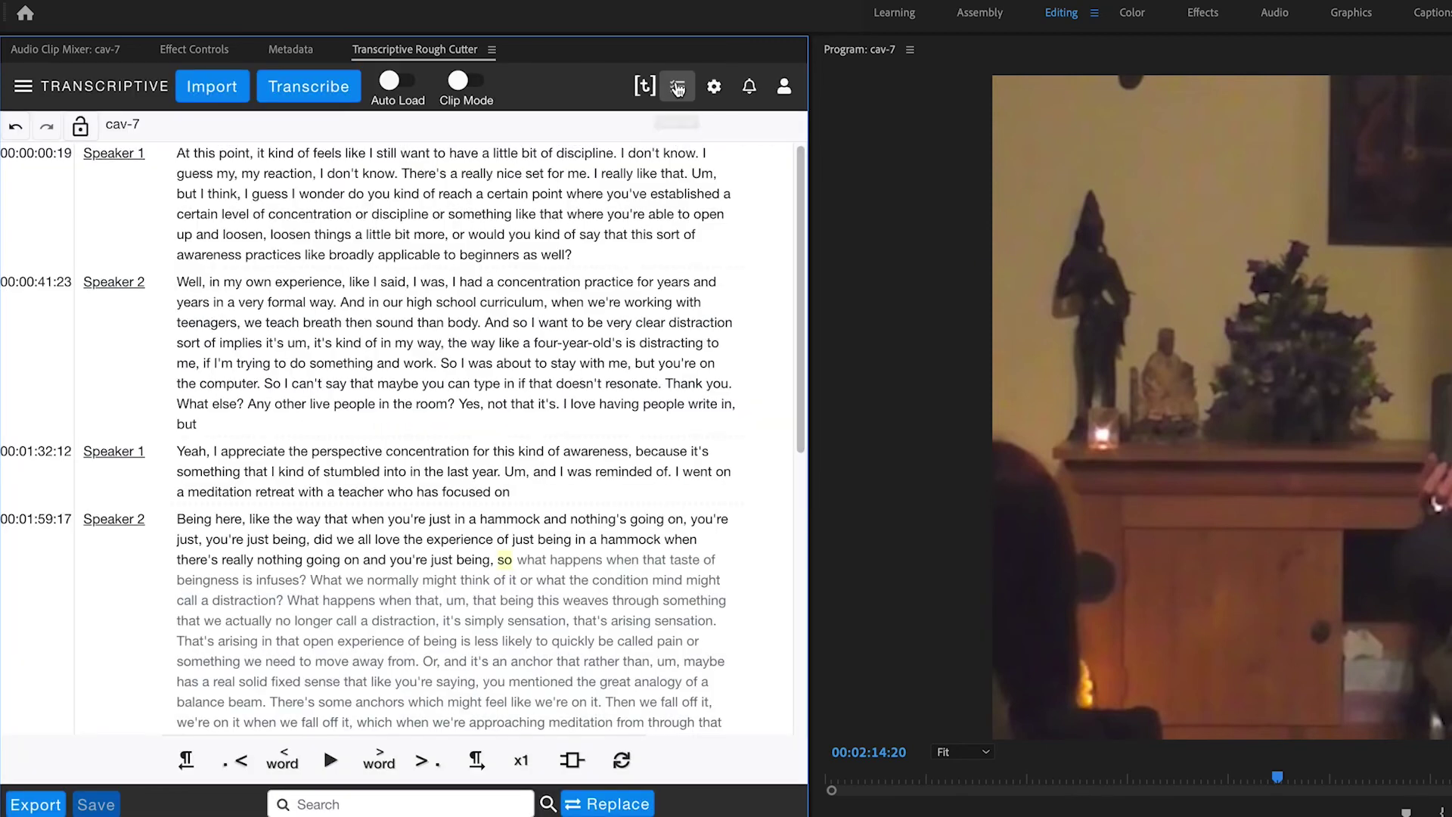
left_click(678, 89)
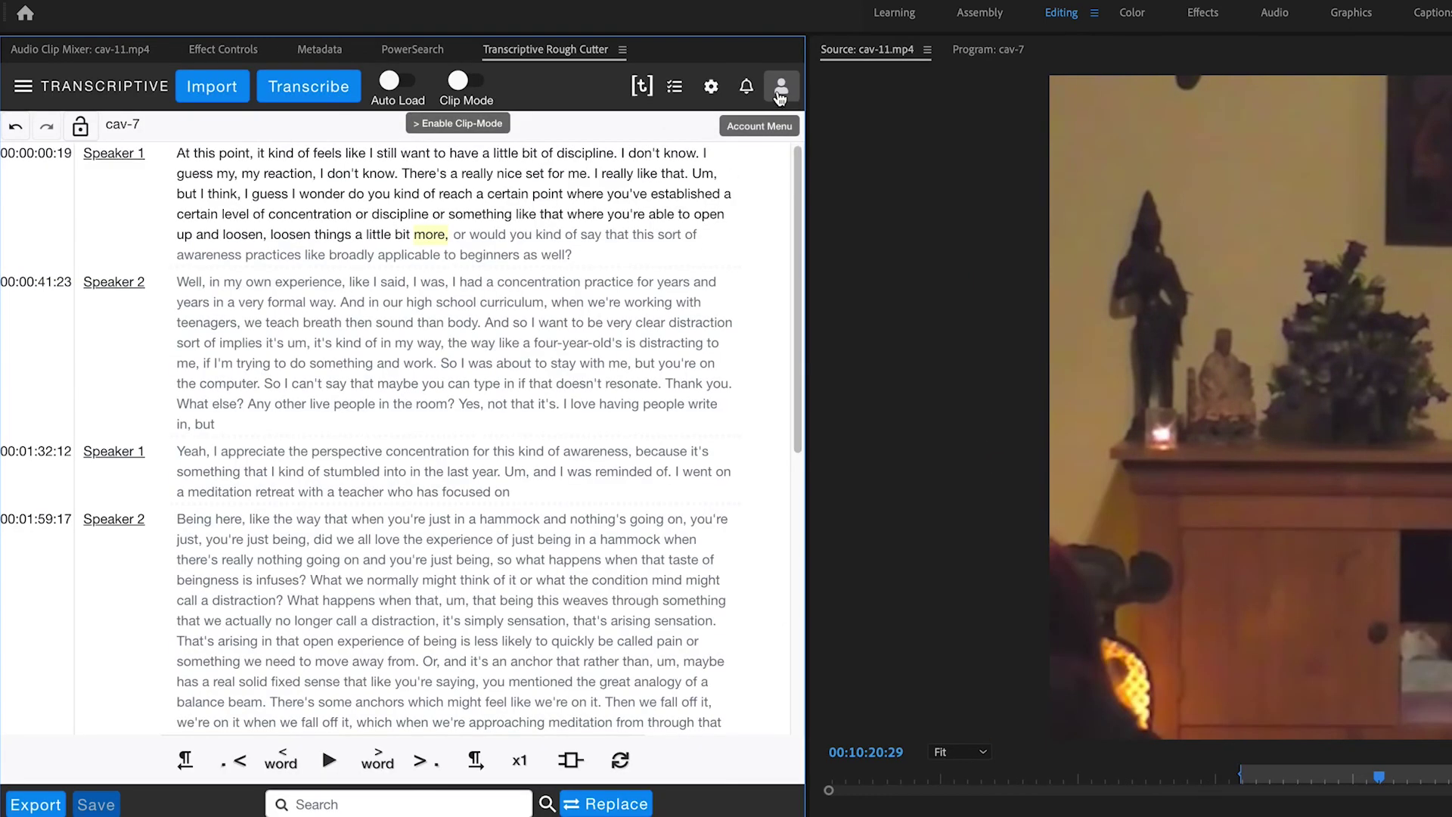
left_click(780, 96)
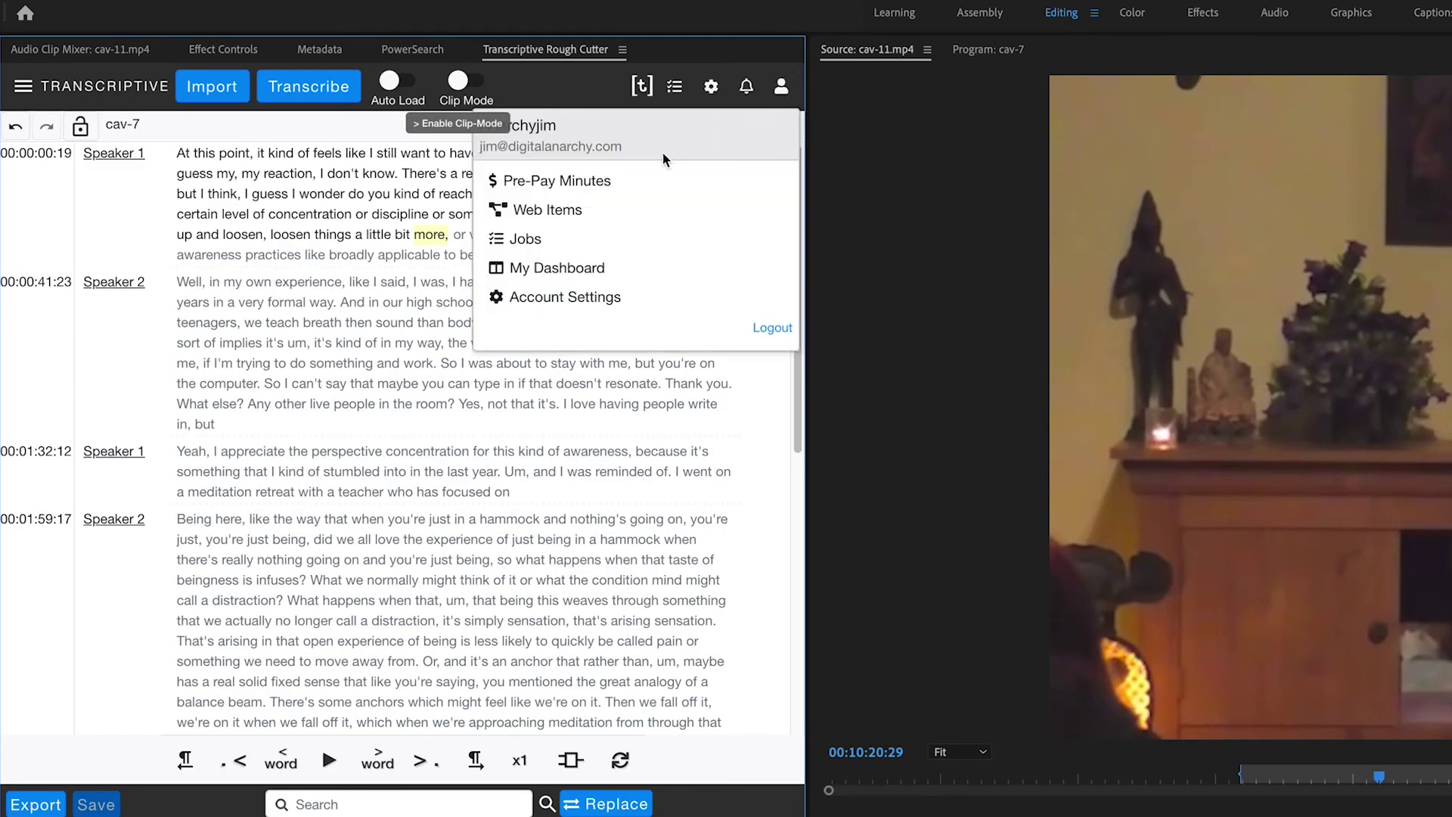